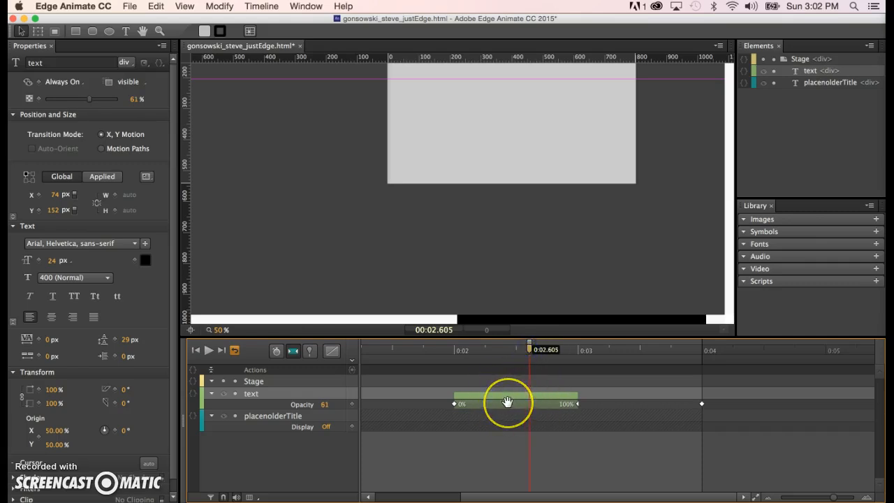
# - Add an opacity keyframe at 0:05 to the text element and set its opacity to 0% so it fades out from 0:04
pyautogui.click(576, 404)
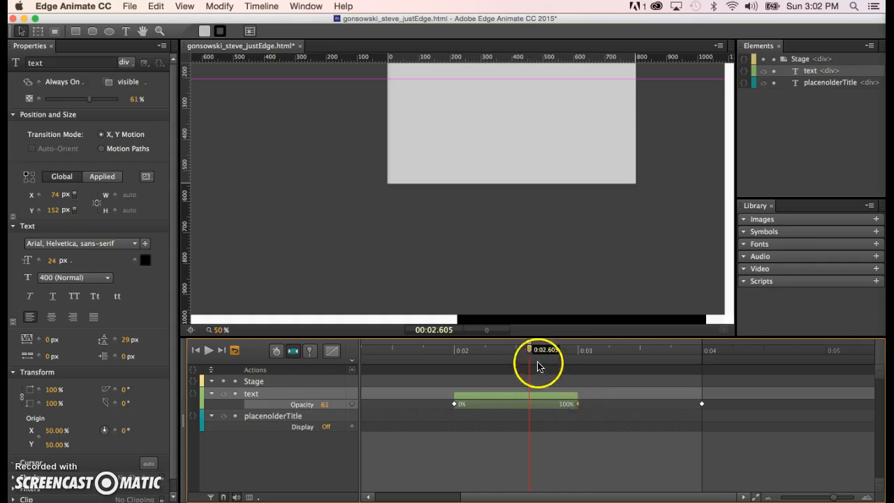
pyautogui.moveTo(531, 349); pyautogui.dragTo(652, 350)
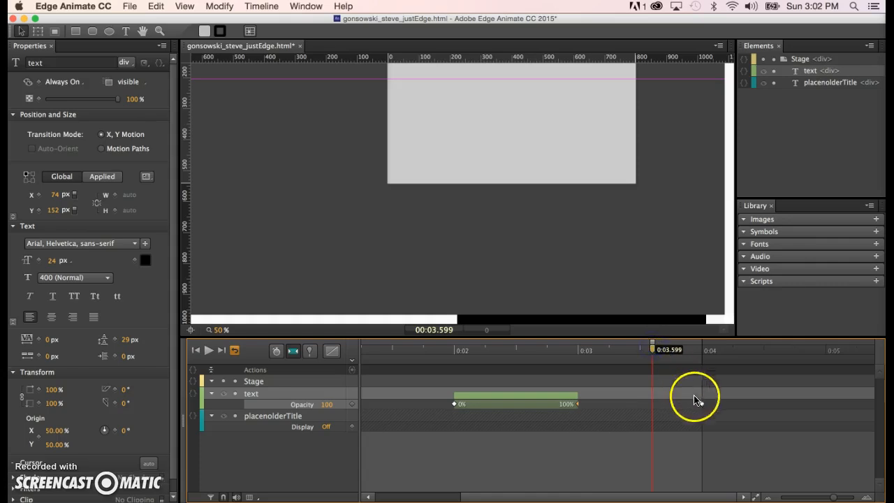
pyautogui.click(701, 404)
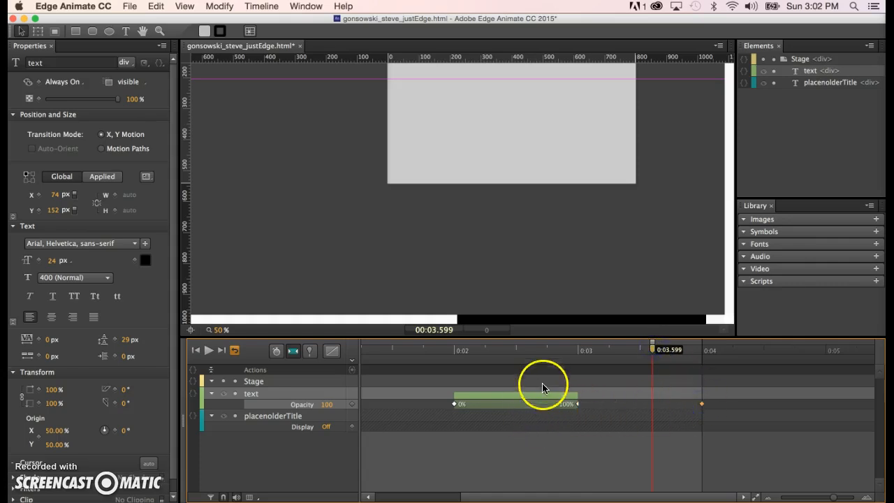
pyautogui.moveTo(704, 350); pyautogui.dragTo(839, 351)
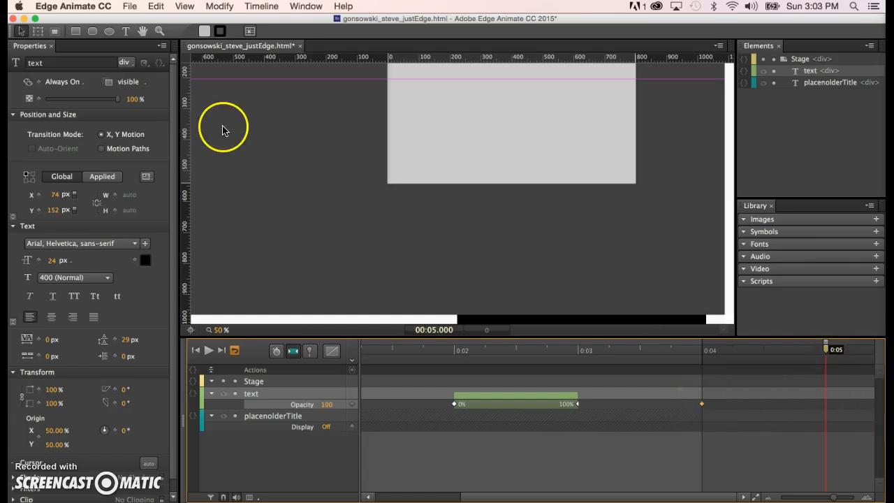
pyautogui.click(38, 102)
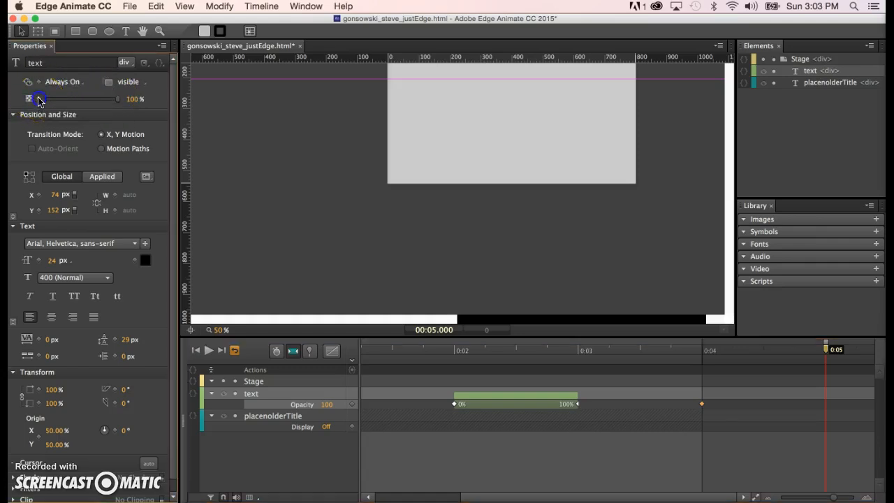
pyautogui.click(137, 100)
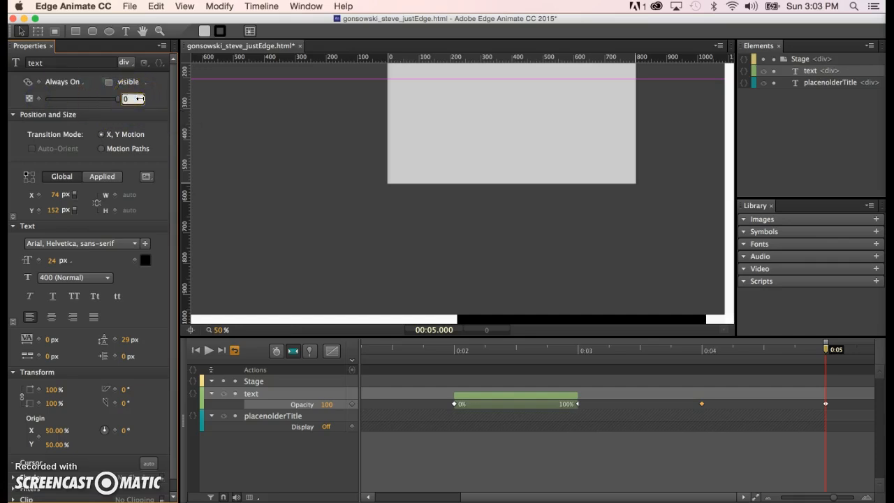
pyautogui.press('Return')
pyautogui.moveTo(826, 350)
pyautogui.mouseDown()
pyautogui.moveTo(671, 352)
pyautogui.moveTo(811, 350)
pyautogui.mouseUp()
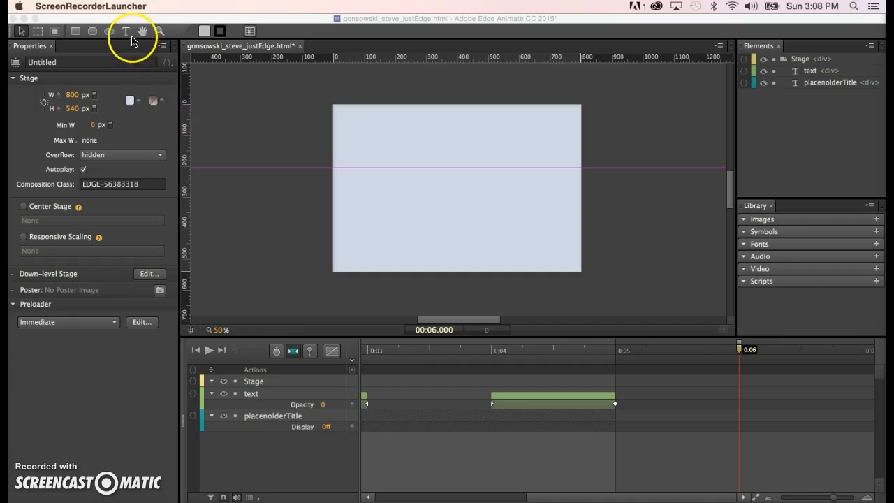
# - Add a text element on the stage at 0:06 reading "I can animate the x-postion (left/right)"
pyautogui.click(126, 33)
pyautogui.click(367, 189)
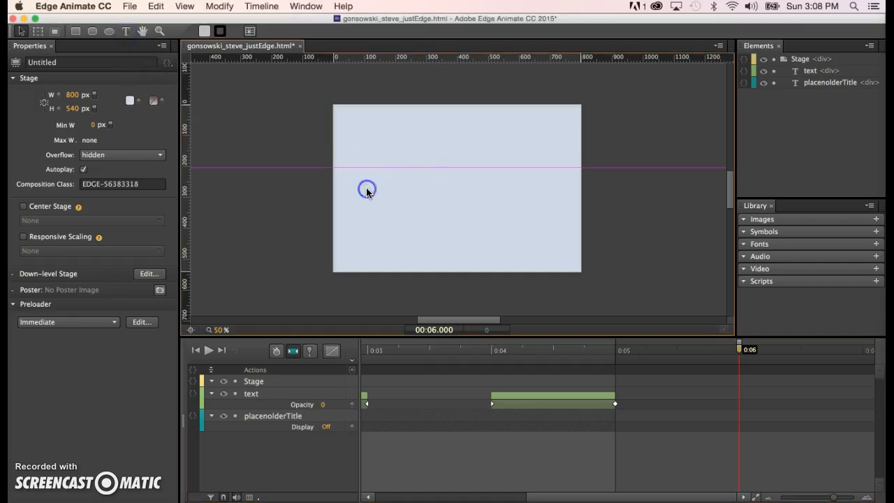
pyautogui.click(127, 32)
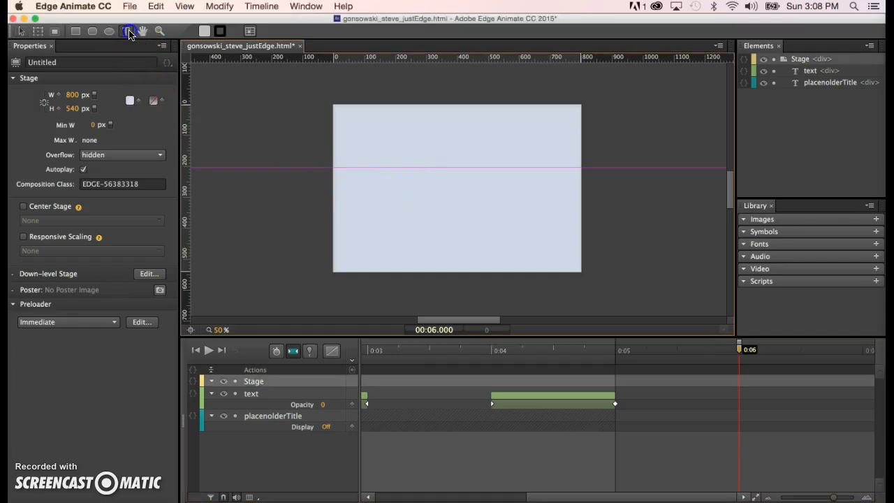
pyautogui.click(381, 190)
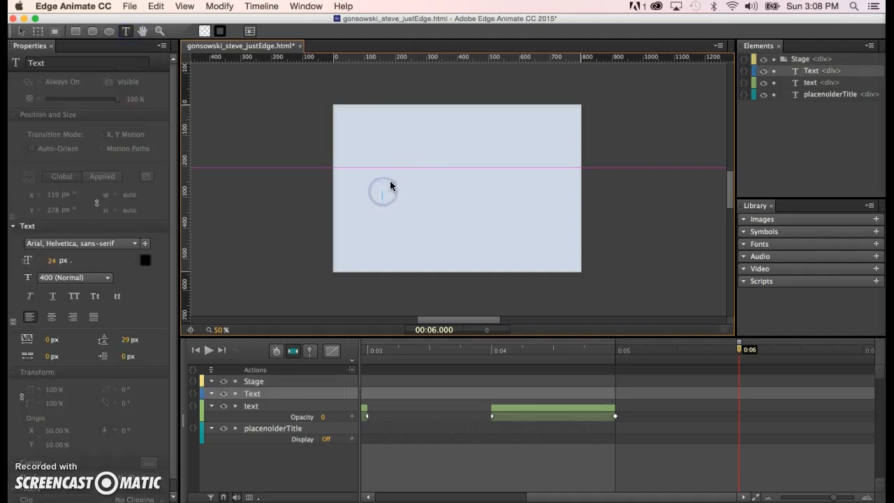
pyautogui.write('I can animate the x-postion (left/right)')
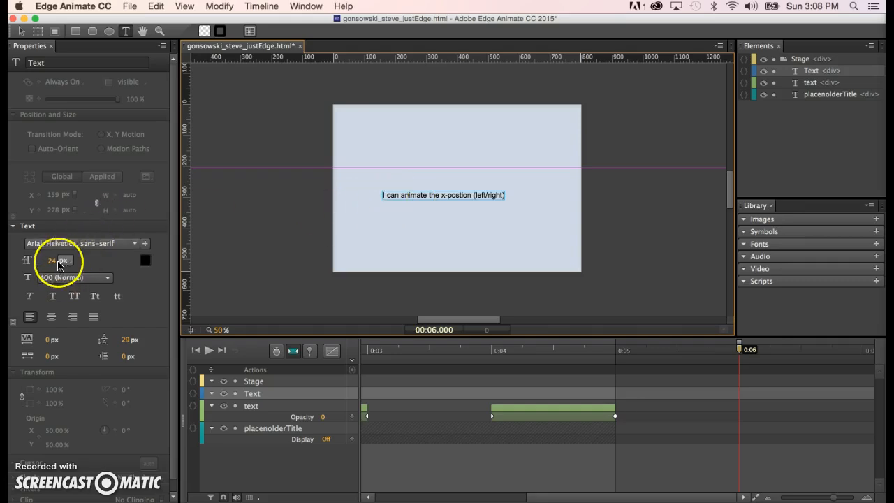
# - Format the new text as Verdana, Geneva, sans-serif at 50 px with centered alignment
pyautogui.doubleClick(425, 201)
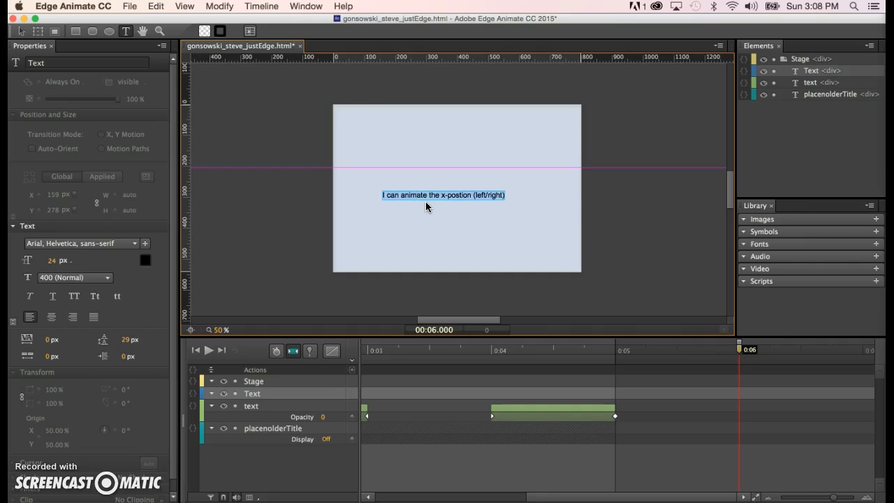
pyautogui.click(52, 260)
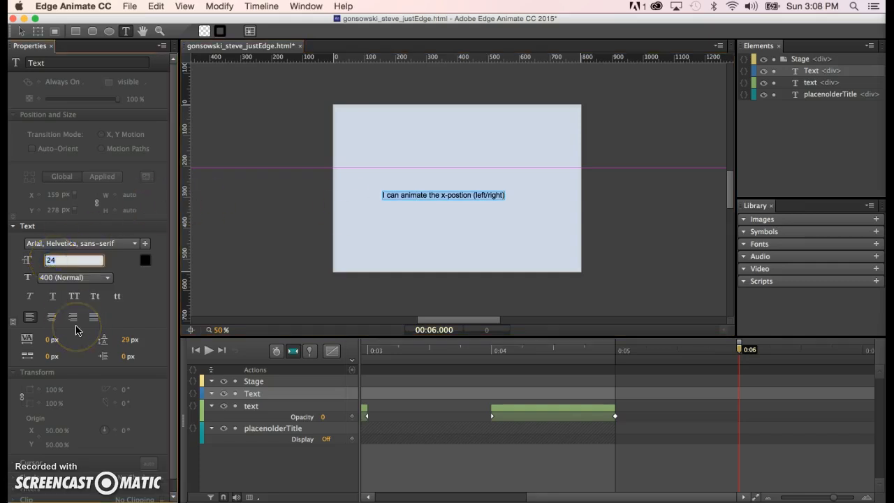
pyautogui.click(135, 243)
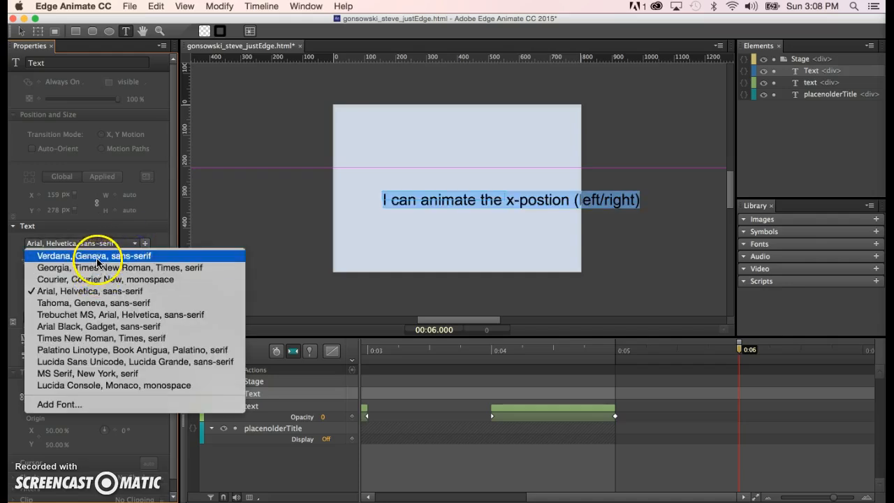
pyautogui.click(87, 256)
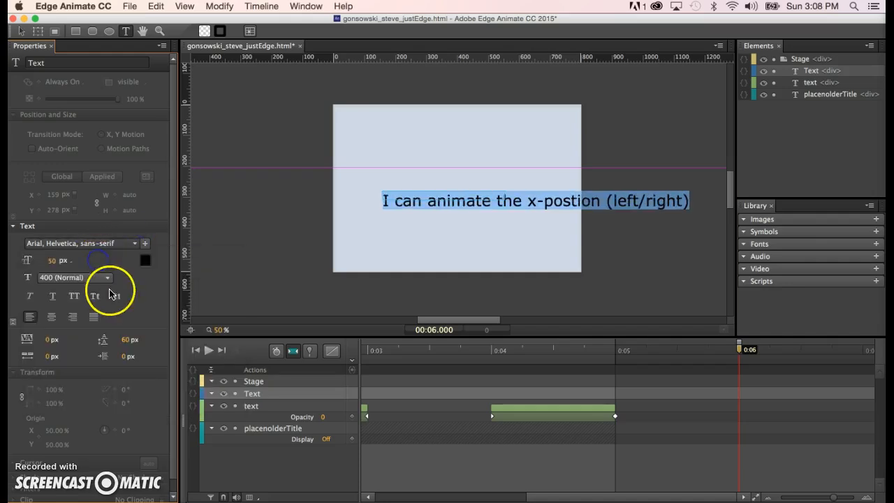
pyautogui.click(51, 320)
# - Break the text before "(left/right)" so that it sits on a second line
pyautogui.click(409, 223)
pyautogui.click(599, 204)
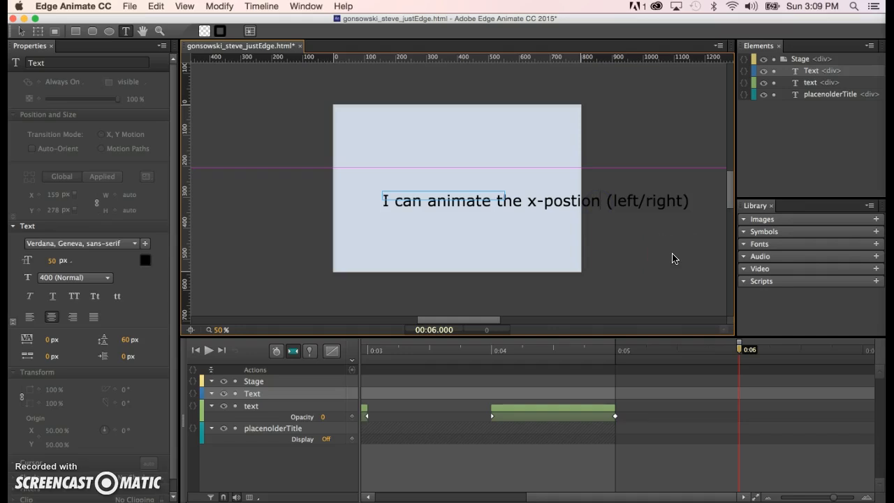
pyautogui.press('Delete')
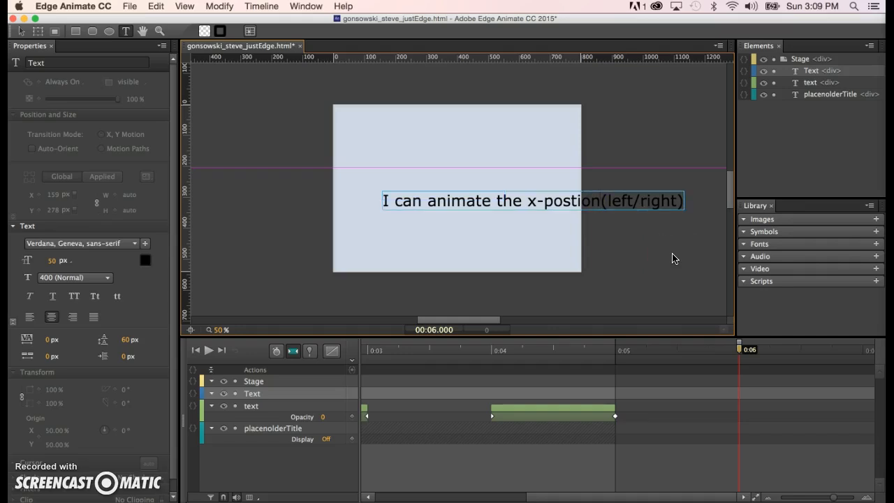
pyautogui.press('Return')
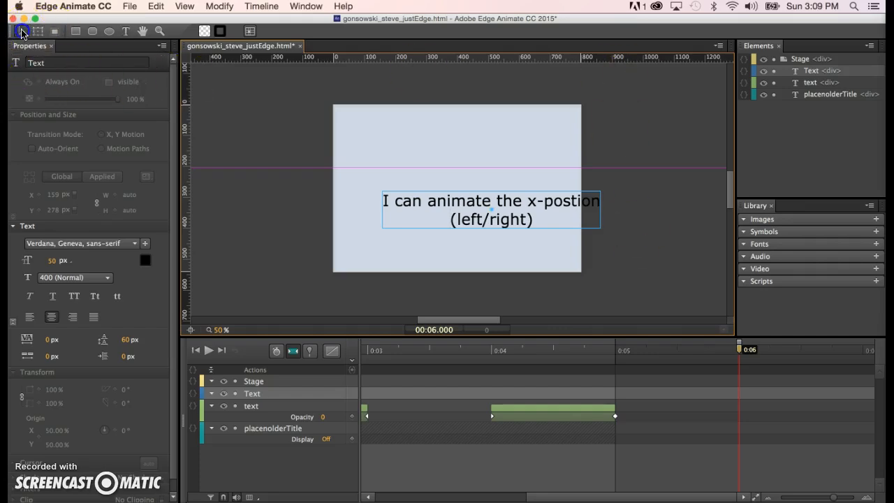
# - Move the text off the stage's left side to about X -765, Y 152 px and add an X keyframe at 0:06
pyautogui.click(21, 31)
pyautogui.moveTo(499, 201); pyautogui.dragTo(214, 162)
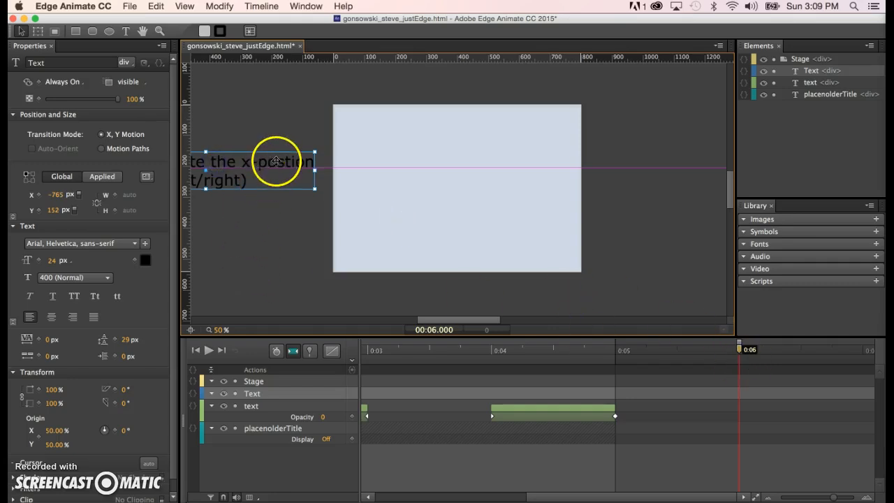
pyautogui.click(39, 196)
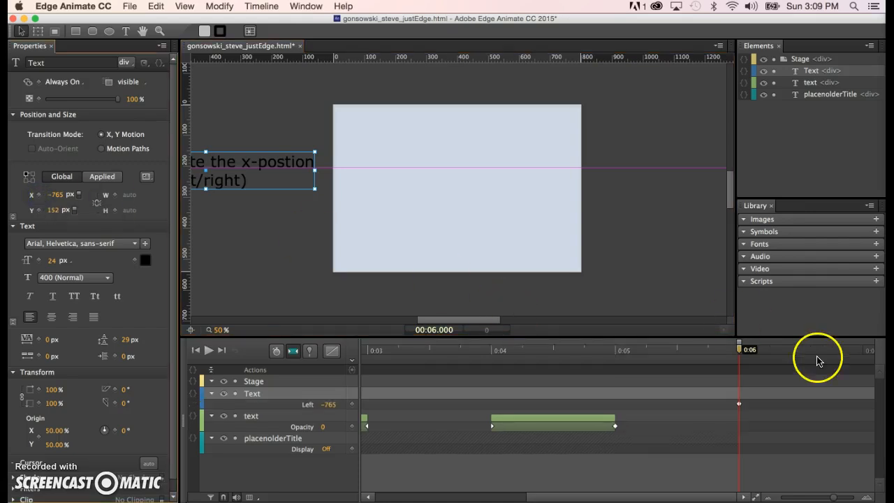
# - Add an X keyframe at 0:07, move the text onto the stage at about X 42 px, and preview the slide-in
pyautogui.moveTo(739, 350); pyautogui.dragTo(802, 373)
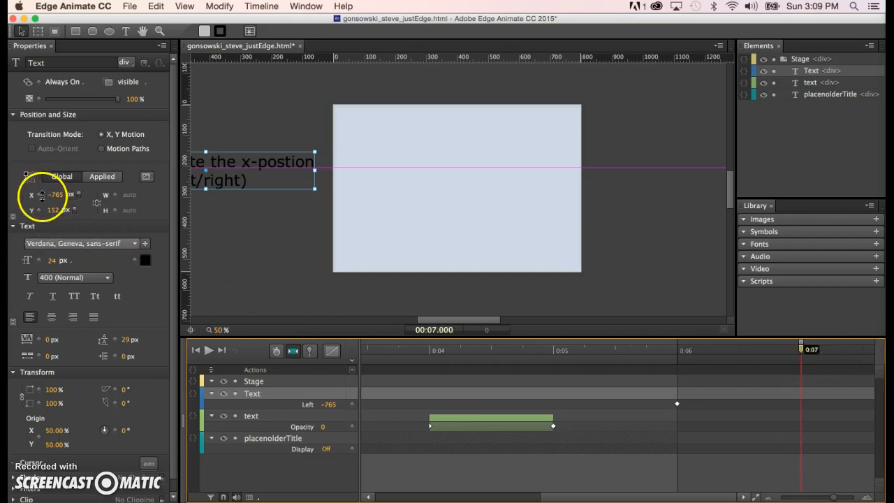
pyautogui.click(39, 196)
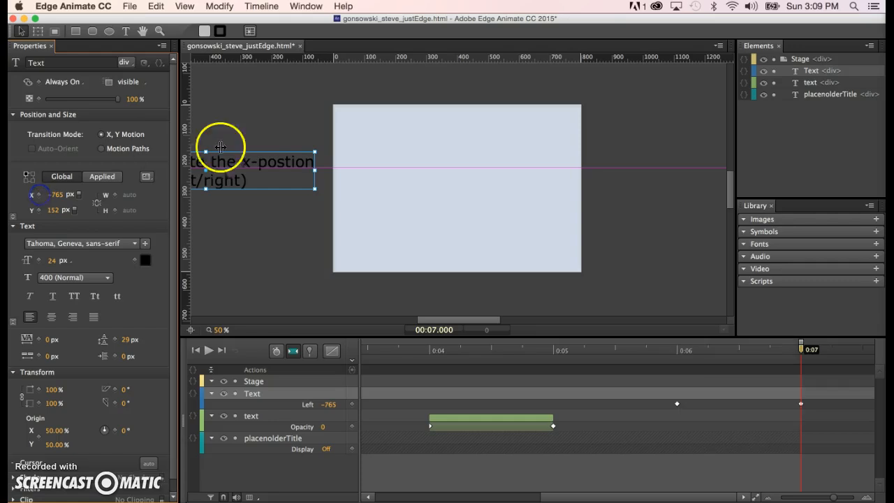
pyautogui.click(225, 182)
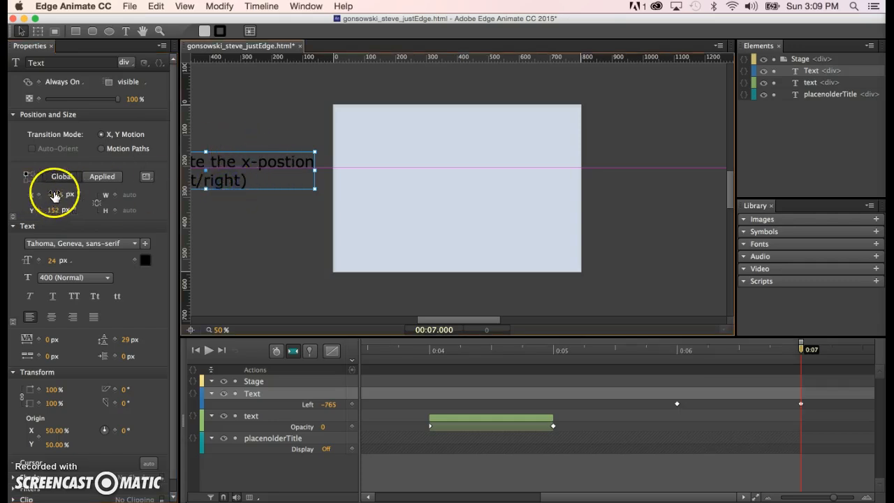
pyautogui.moveTo(222, 183); pyautogui.dragTo(474, 170)
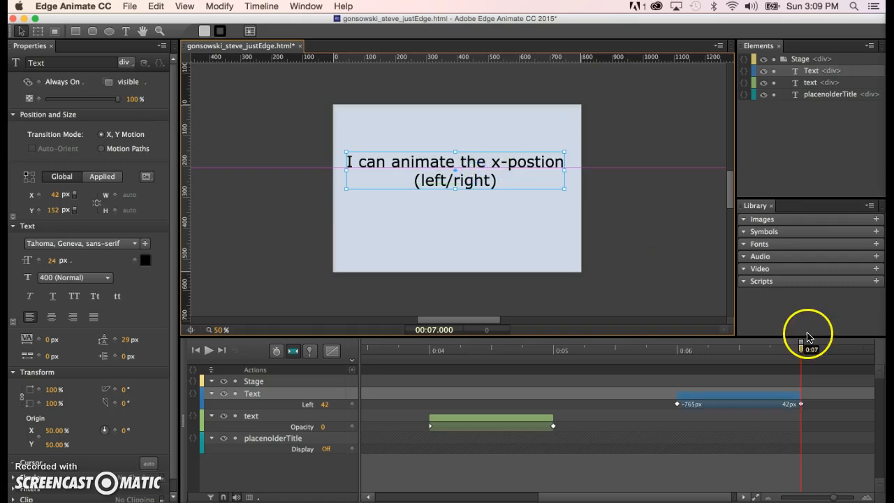
pyautogui.moveTo(800, 344); pyautogui.dragTo(782, 360)
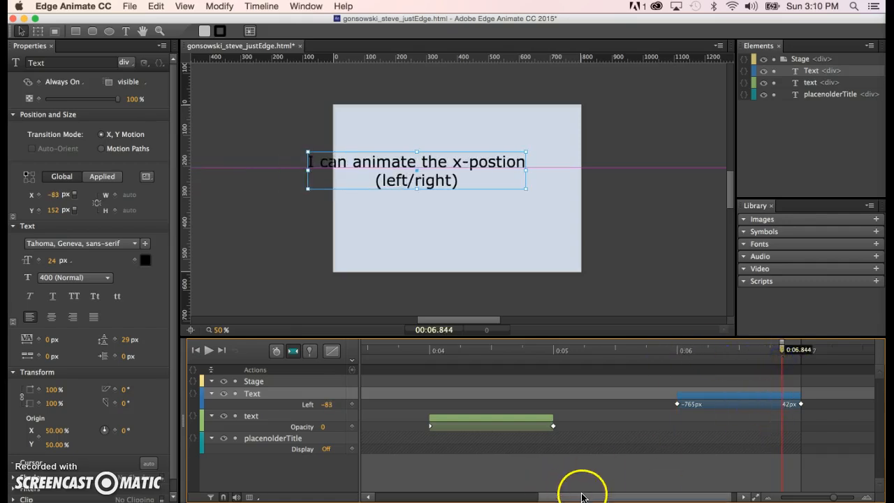
pyautogui.moveTo(585, 498); pyautogui.dragTo(630, 497)
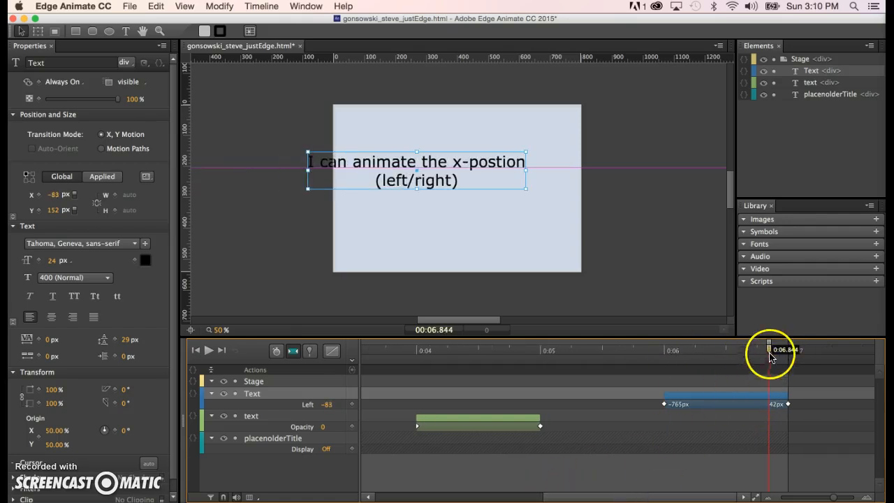
# - Hold the text with an X keyframe at 0:08 and slide it off the stage's right side to about X 861 px at 0:09
pyautogui.moveTo(771, 355); pyautogui.dragTo(746, 379)
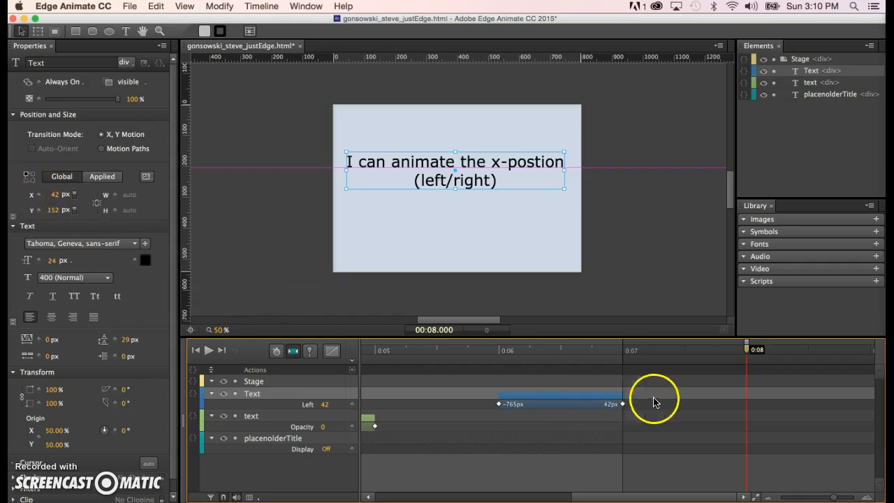
pyautogui.click(38, 196)
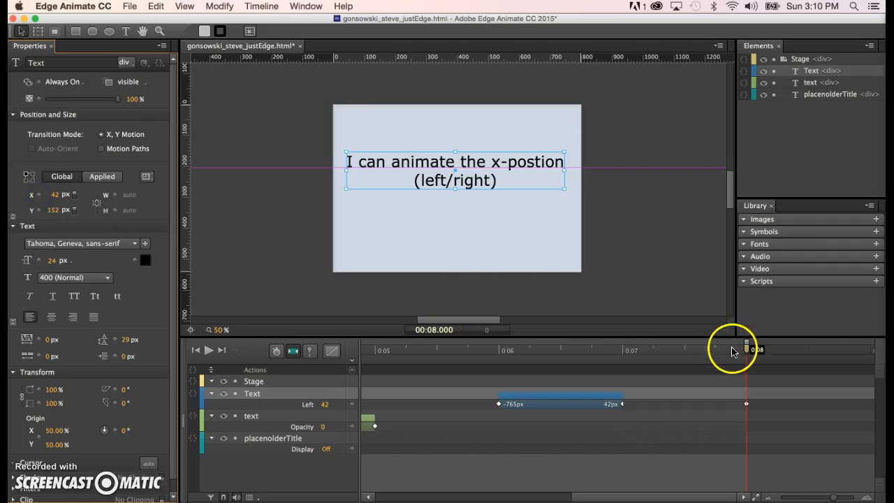
pyautogui.click(752, 349)
pyautogui.moveTo(752, 349)
pyautogui.mouseDown()
pyautogui.moveTo(875, 353)
pyautogui.moveTo(742, 367)
pyautogui.moveTo(753, 366)
pyautogui.mouseUp()
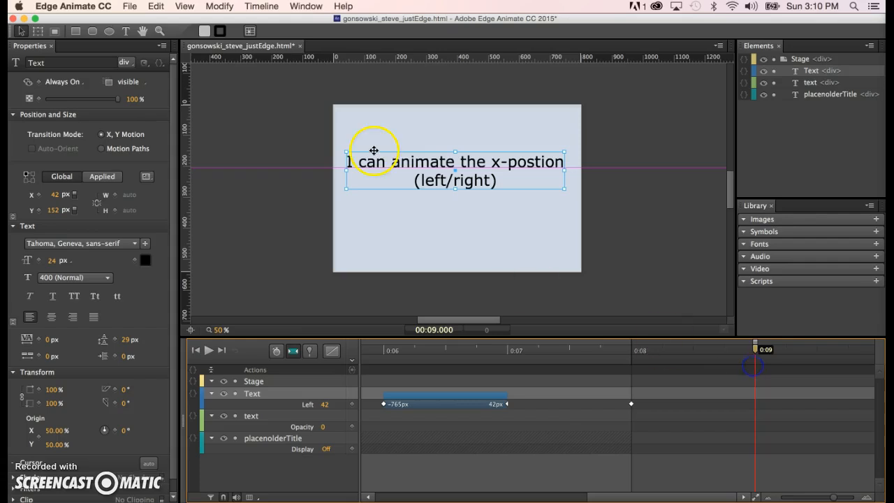
pyautogui.click(38, 197)
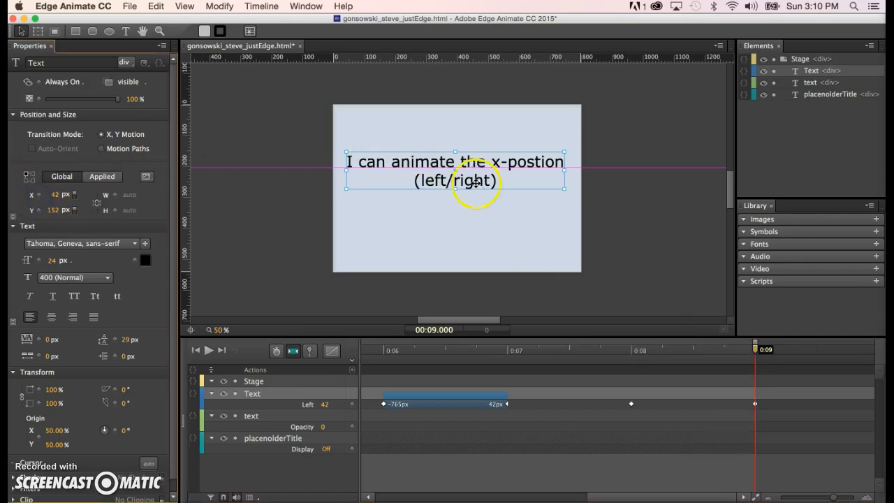
pyautogui.moveTo(427, 183); pyautogui.dragTo(694, 181)
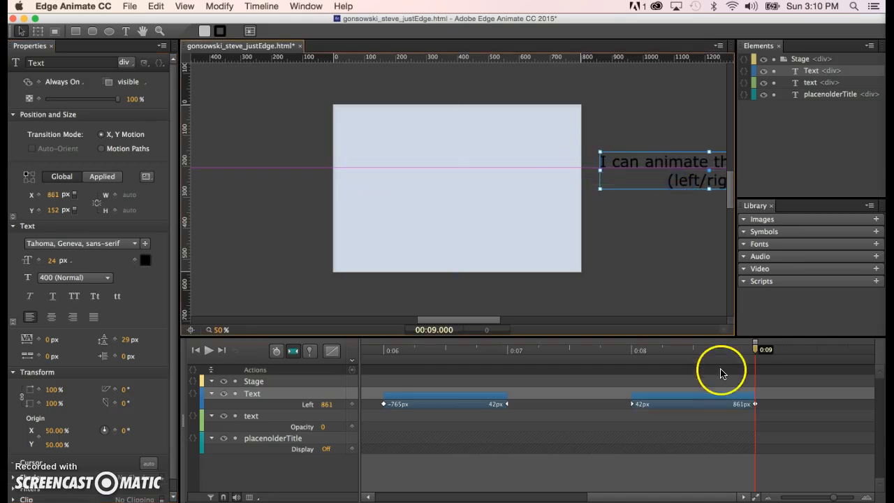
pyautogui.moveTo(766, 355); pyautogui.dragTo(384, 352)
pyautogui.moveTo(437, 375); pyautogui.dragTo(693, 381)
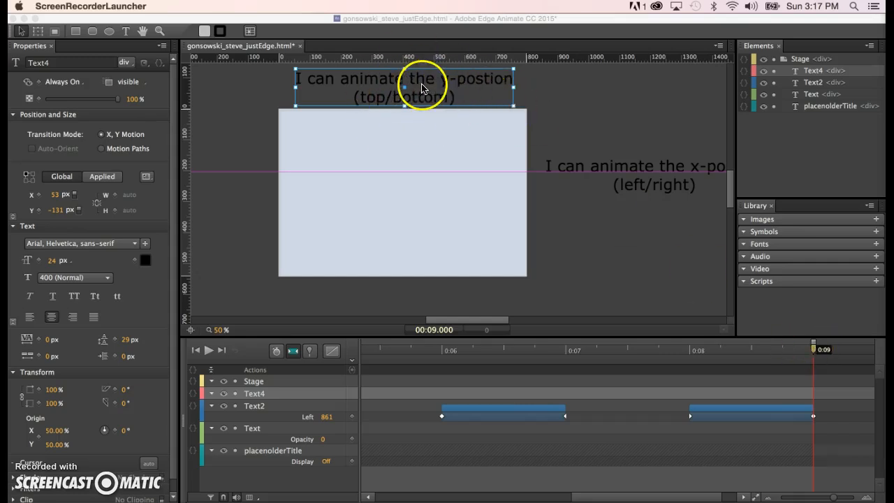
# - Rename the timeline's text elements: opacity text as "opacity", x-position text as "x_cord" and y-position text as "y_cord"
pyautogui.hscroll(2, 587, 286)
pyautogui.scroll(2, 587, 286)
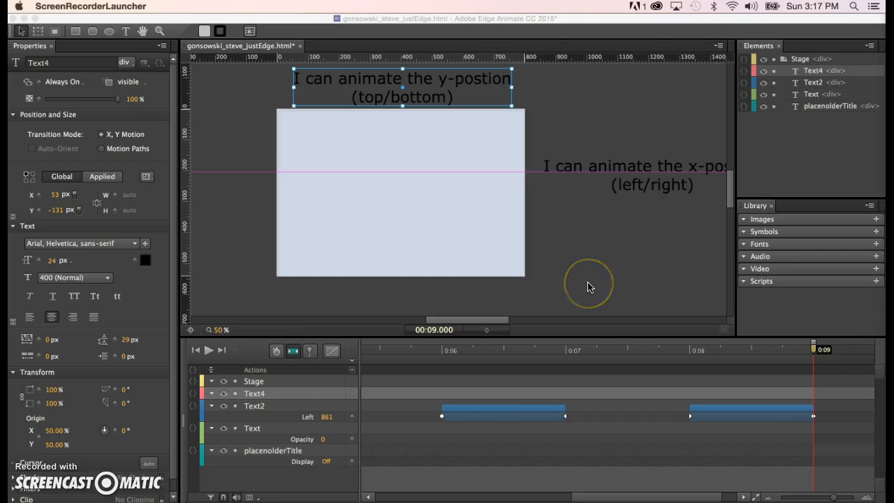
pyautogui.click(577, 318)
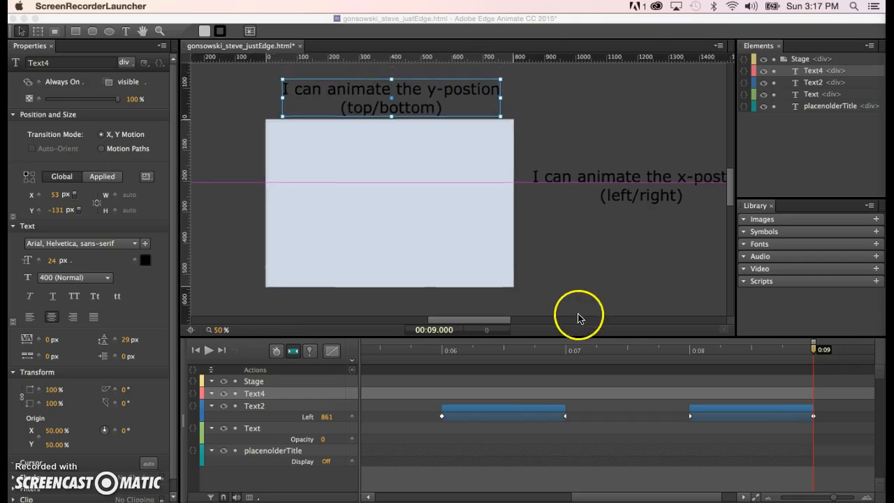
pyautogui.doubleClick(251, 429)
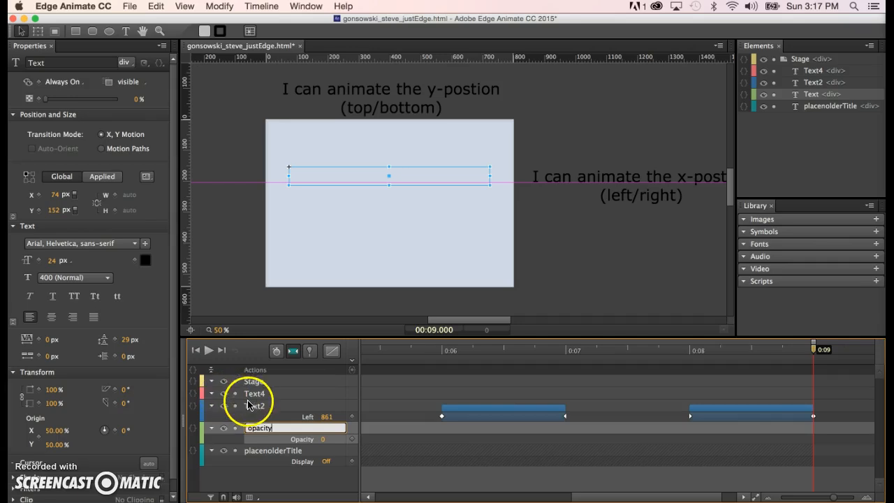
pyautogui.press('Return')
pyautogui.doubleClick(253, 407)
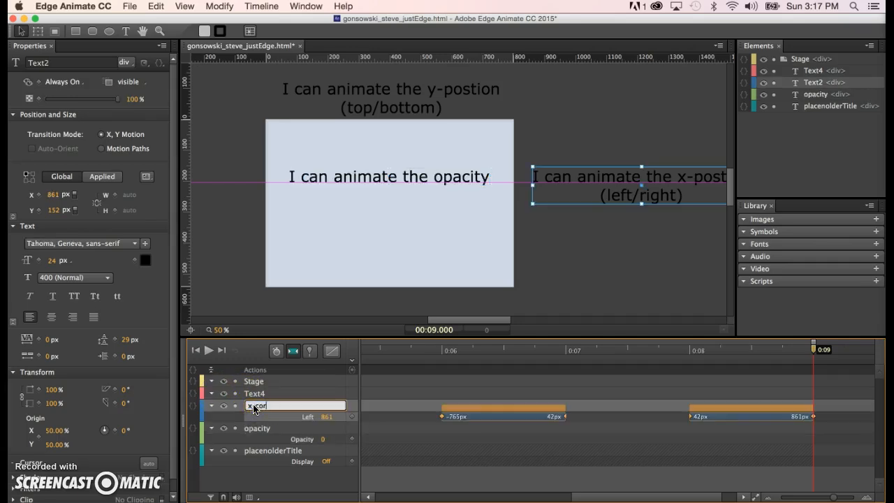
pyautogui.doubleClick(253, 394)
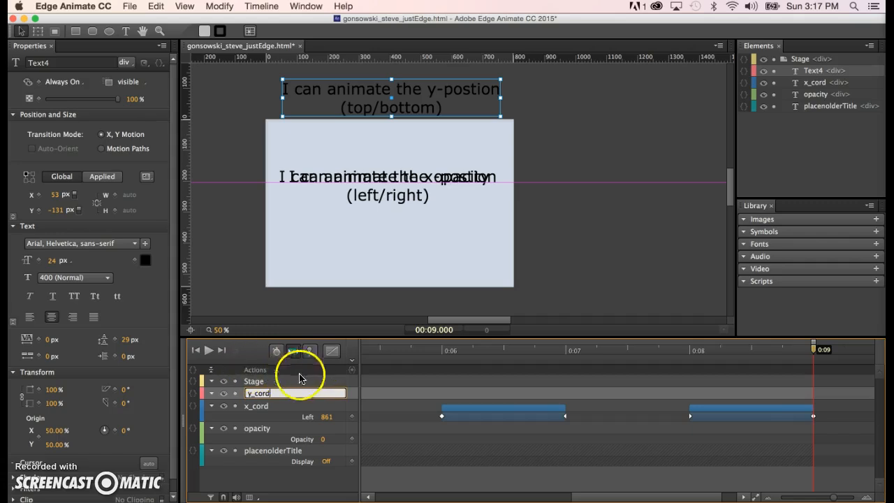
# - Add a Y keyframe for y_cord at 0:09 with the text above the stage
pyautogui.moveTo(813, 349)
pyautogui.mouseDown()
pyautogui.moveTo(802, 347)
pyautogui.moveTo(813, 349)
pyautogui.mouseUp()
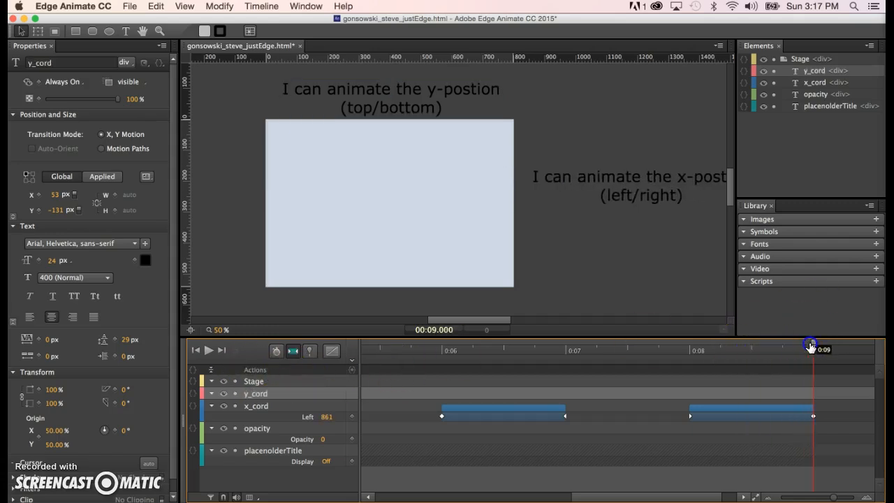
pyautogui.moveTo(836, 498); pyautogui.dragTo(834, 498)
pyautogui.moveTo(813, 347); pyautogui.dragTo(880, 344)
pyautogui.moveTo(875, 349); pyautogui.dragTo(744, 372)
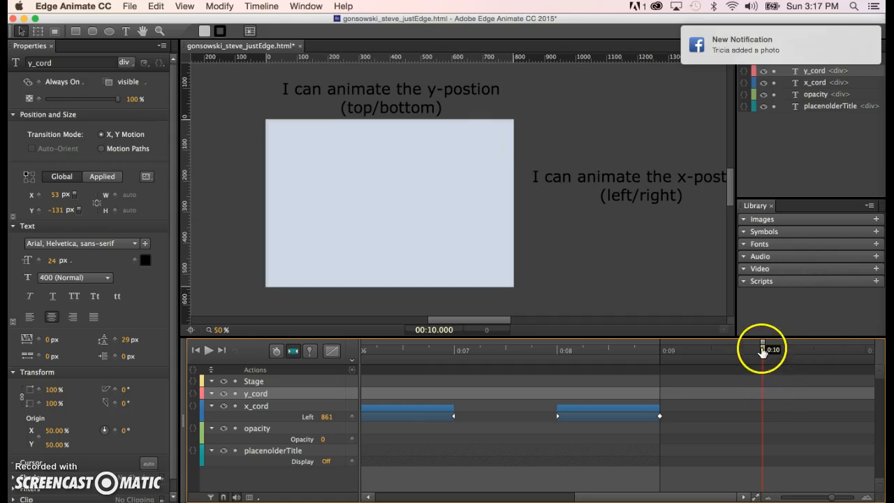
pyautogui.moveTo(763, 352); pyautogui.dragTo(661, 352)
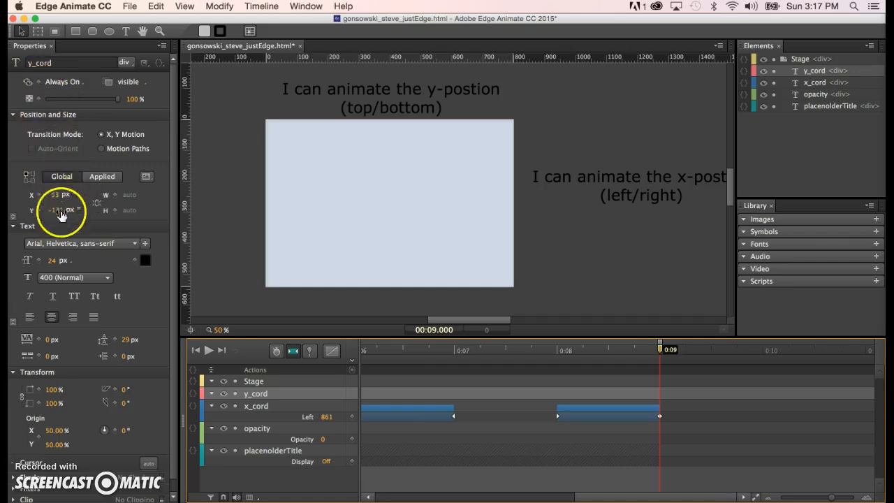
pyautogui.click(37, 210)
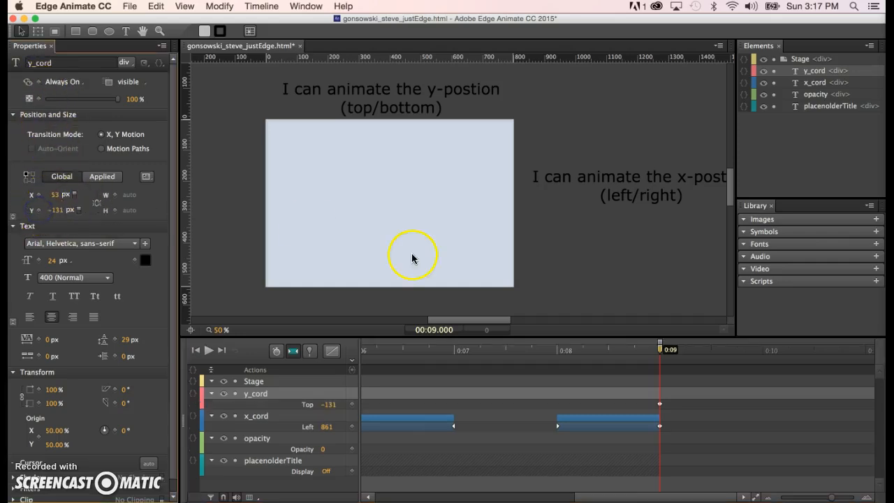
# - Add a Y keyframe at 0:10, move y_cord down onto the stage to about Y 152 px, and preview the entrance
pyautogui.moveTo(751, 401); pyautogui.dragTo(780, 404)
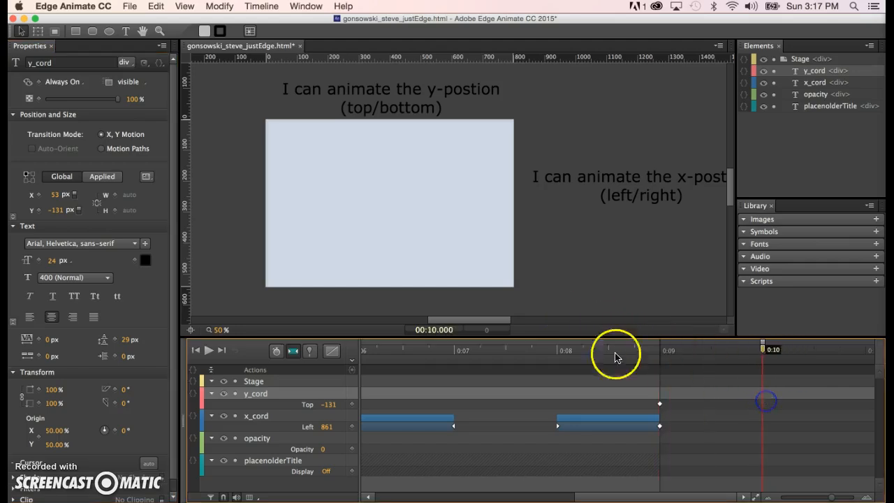
pyautogui.click(39, 210)
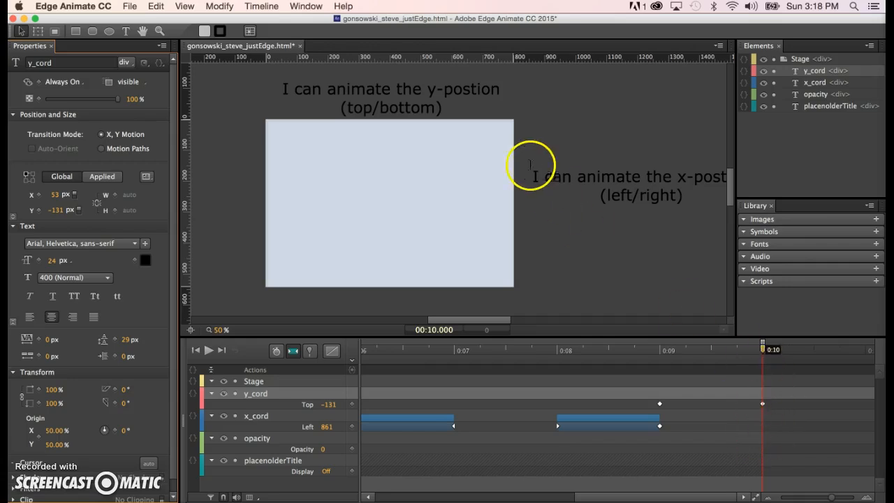
pyautogui.click(434, 89)
pyautogui.moveTo(434, 89); pyautogui.dragTo(431, 177)
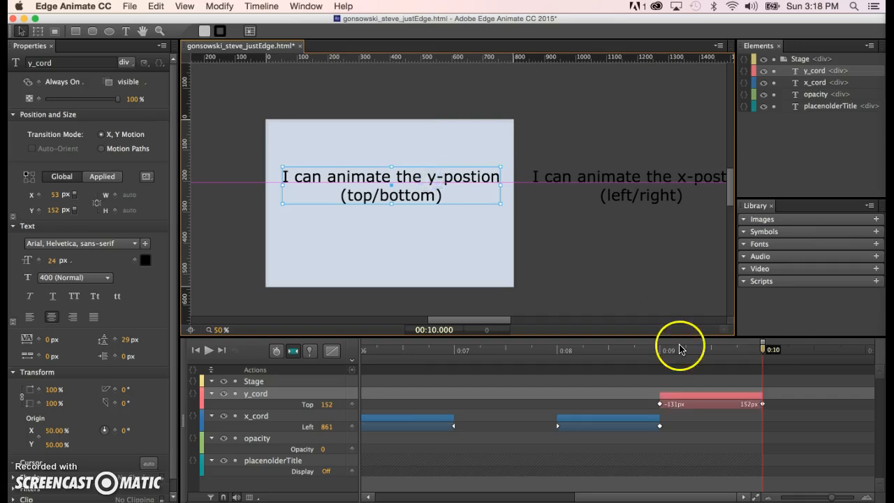
pyautogui.moveTo(763, 349); pyautogui.dragTo(743, 375)
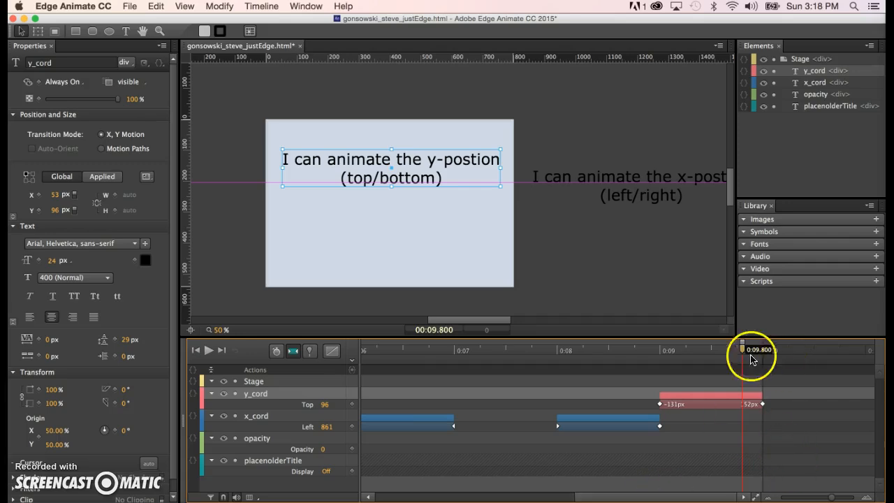
# - Hold y_cord with a Y keyframe at 0:11 and slide it below the stage to about Y 565 px at 0:12
pyautogui.moveTo(745, 351); pyautogui.dragTo(736, 384)
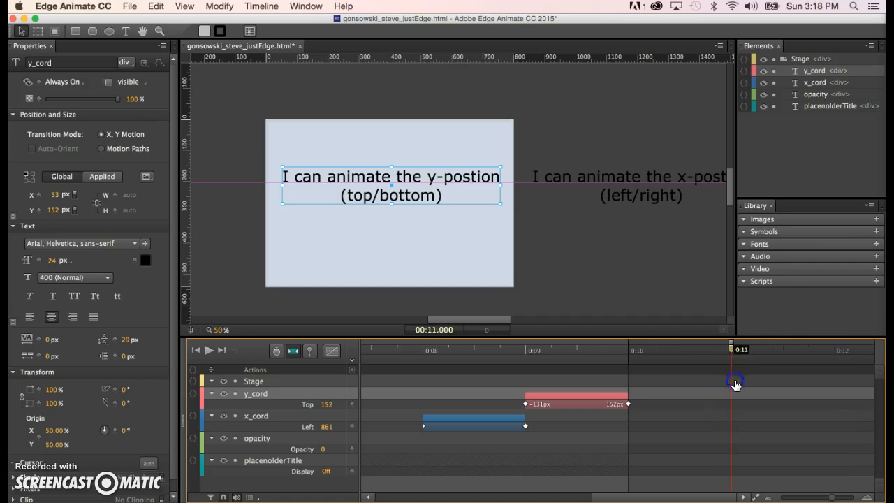
pyautogui.click(40, 211)
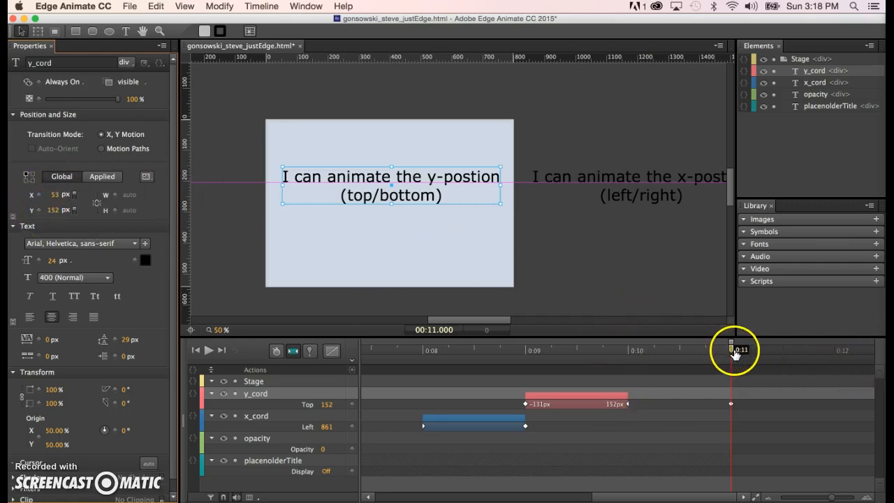
pyautogui.moveTo(813, 360); pyautogui.dragTo(834, 379)
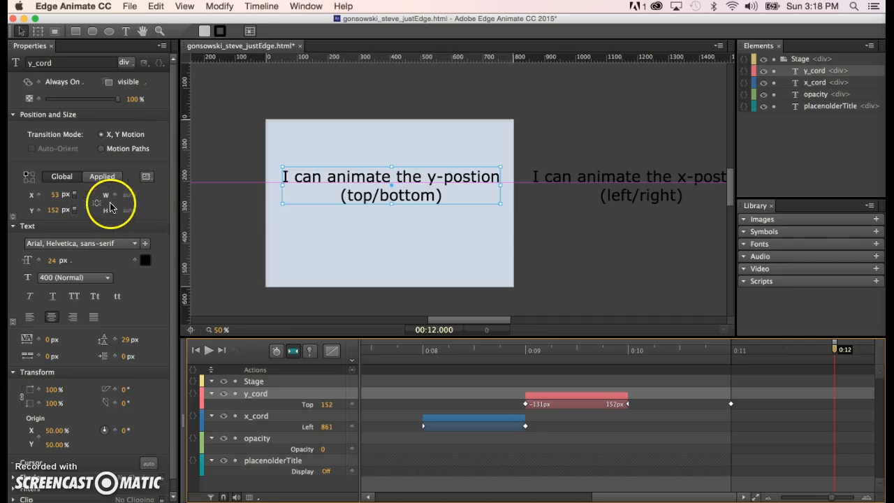
pyautogui.click(38, 210)
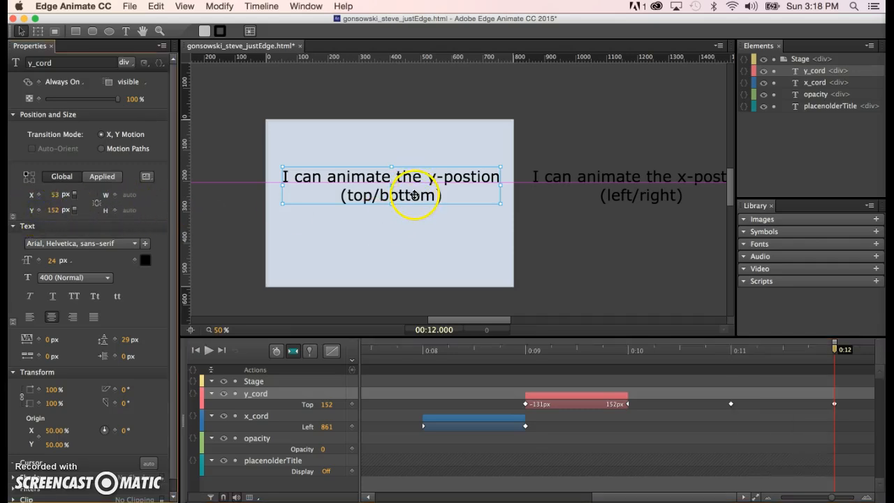
pyautogui.moveTo(415, 196); pyautogui.dragTo(423, 322)
# - Scrub through y_cord's exit between 0:11 and 0:12 to examine its downward motion
pyautogui.moveTo(835, 350); pyautogui.dragTo(724, 382)
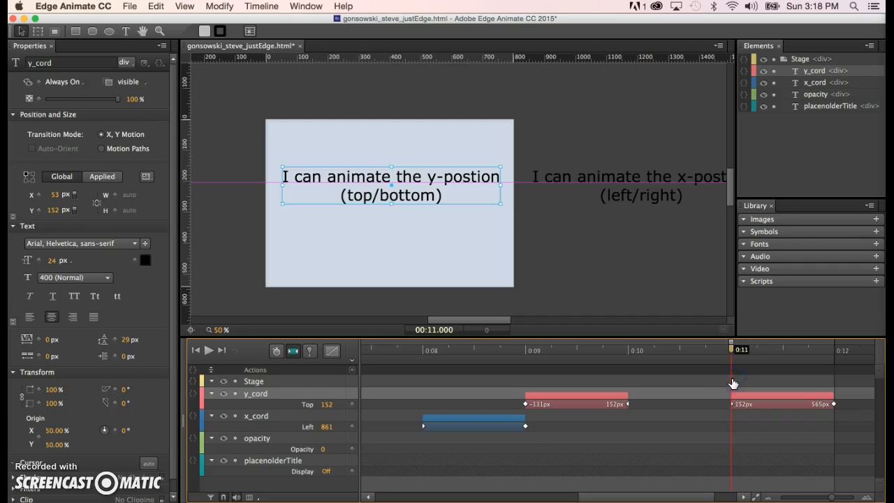
pyautogui.moveTo(733, 354); pyautogui.dragTo(808, 375)
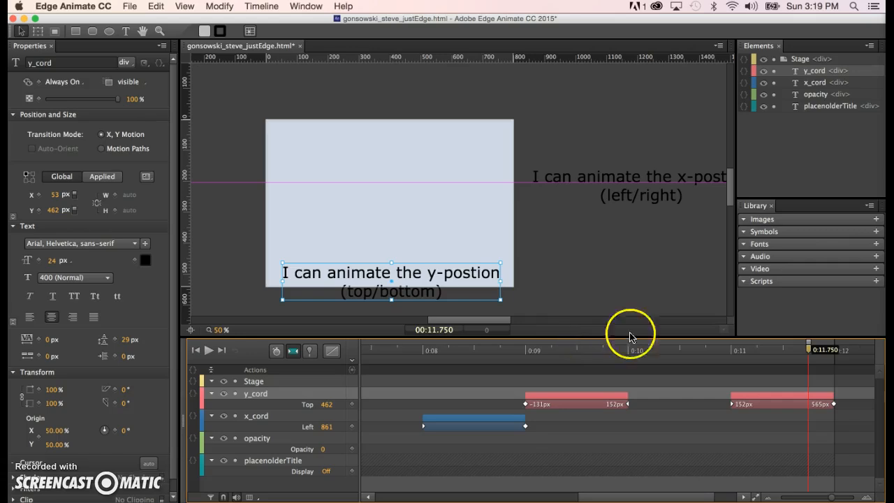
pyautogui.moveTo(808, 353); pyautogui.dragTo(783, 372)
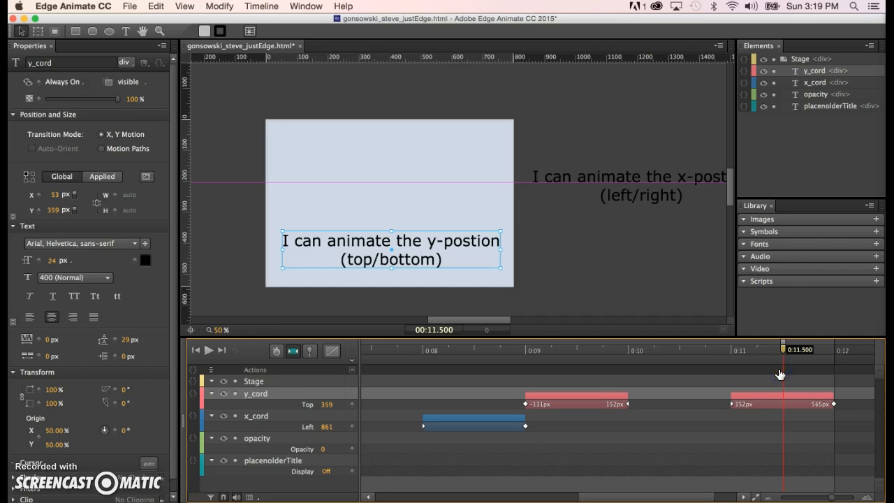
pyautogui.moveTo(785, 355); pyautogui.dragTo(727, 355)
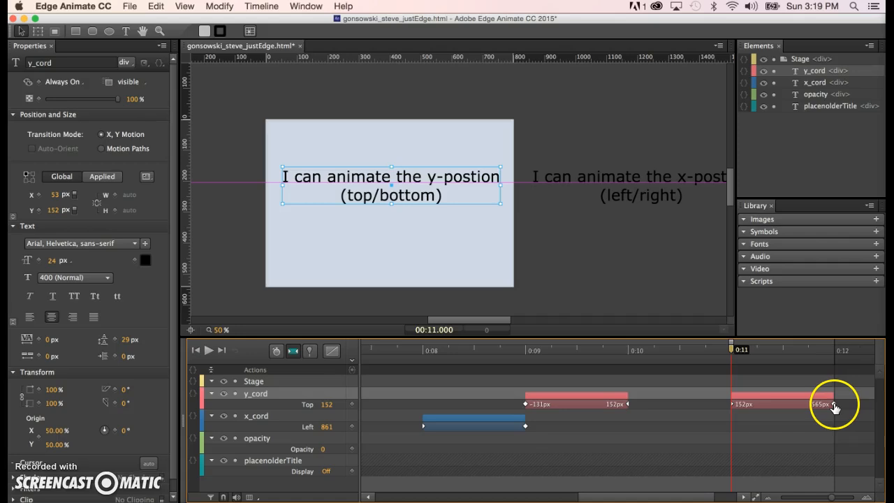
# - Speed up y_cord's exit by moving its last Y keyframe to 0:11.5, and play the animation from about 0:09
pyautogui.moveTo(834, 408); pyautogui.dragTo(787, 412)
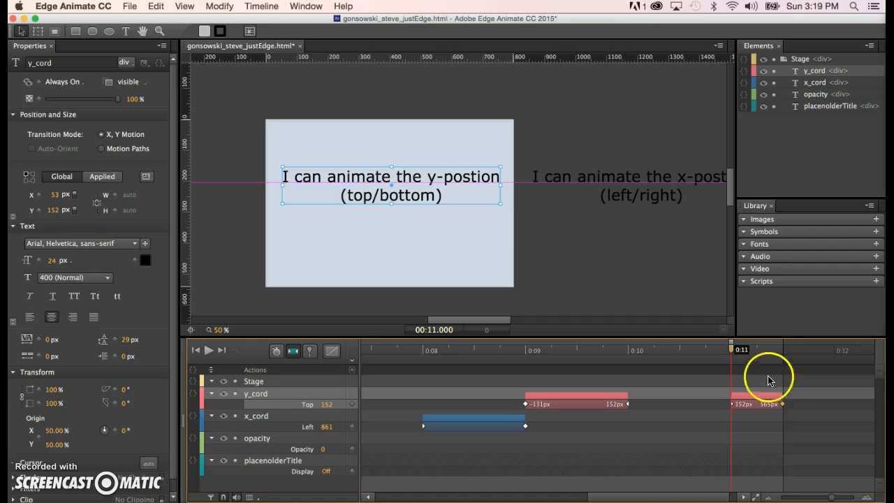
pyautogui.click(526, 350)
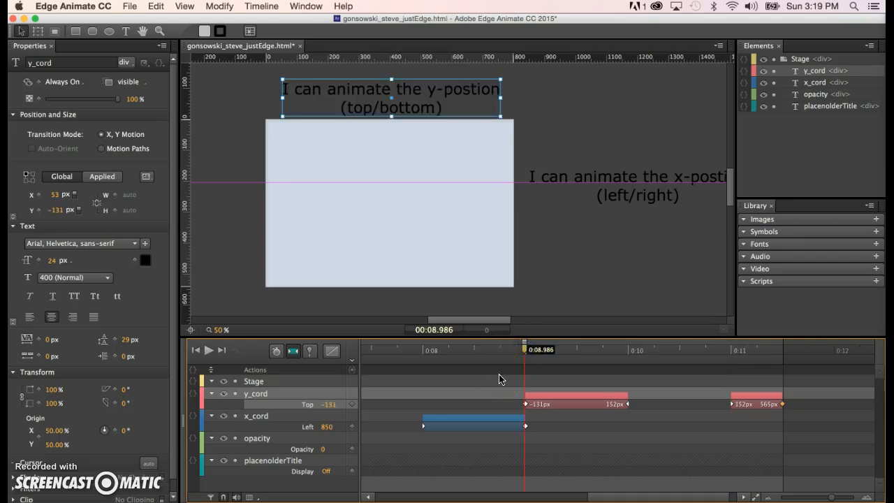
pyautogui.press('space')
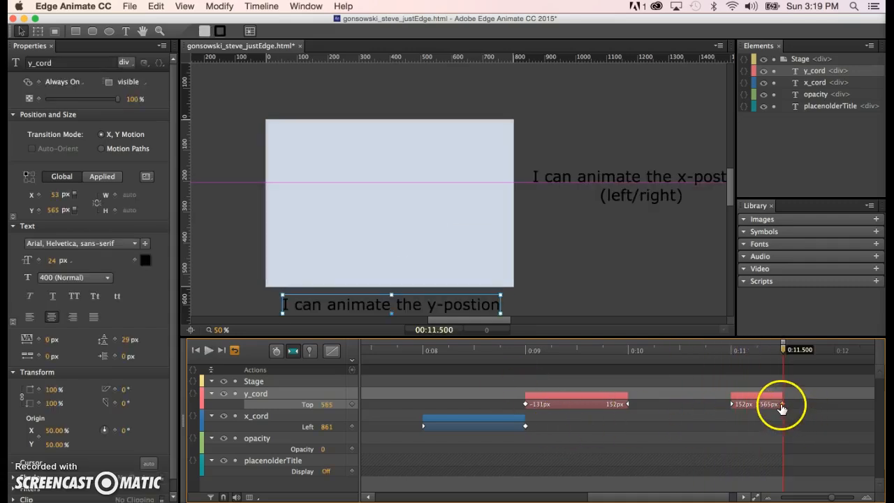
# - Shorten y_cord's exit further by moving its last Y keyframe to 0:11.25, and replay from just before 0:09
pyautogui.moveTo(775, 404); pyautogui.dragTo(756, 405)
pyautogui.click(520, 350)
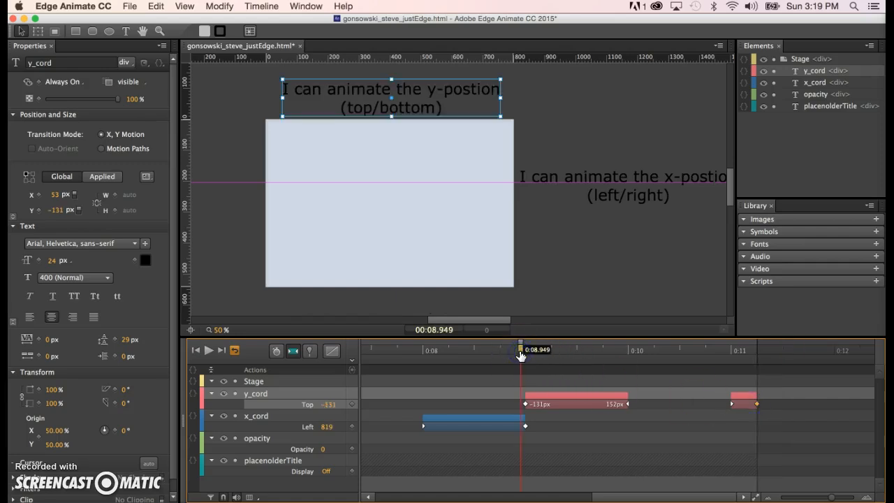
pyautogui.press('space')
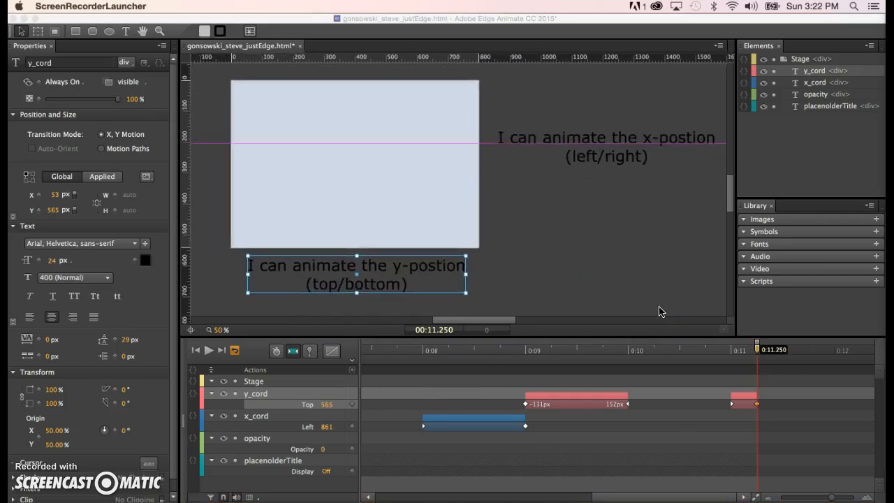
# - Slow down y_cord's exit by extending its last Y keyframe to 0:13, and replay from just before 0:09
pyautogui.click(803, 349)
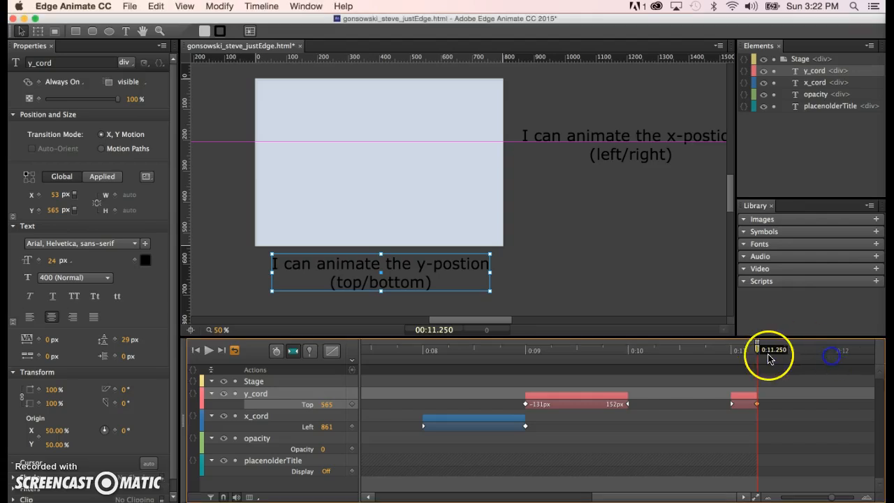
pyautogui.moveTo(787, 356); pyautogui.dragTo(842, 373)
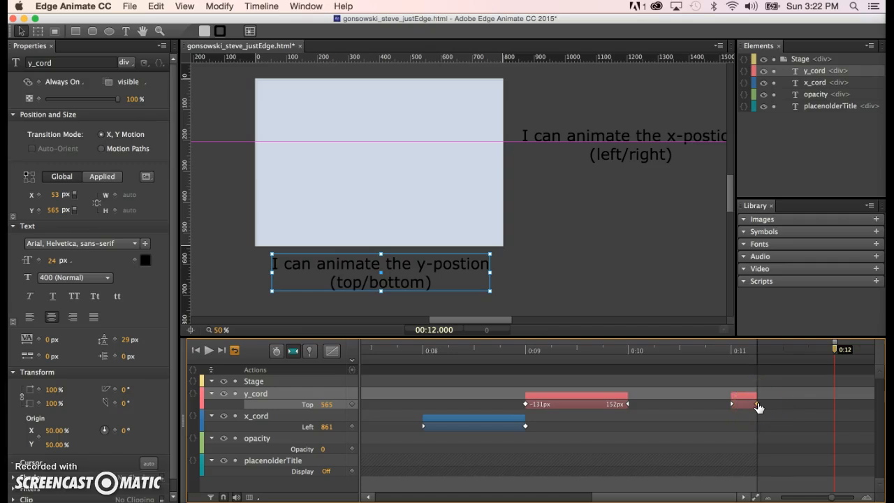
pyautogui.moveTo(758, 405); pyautogui.dragTo(834, 406)
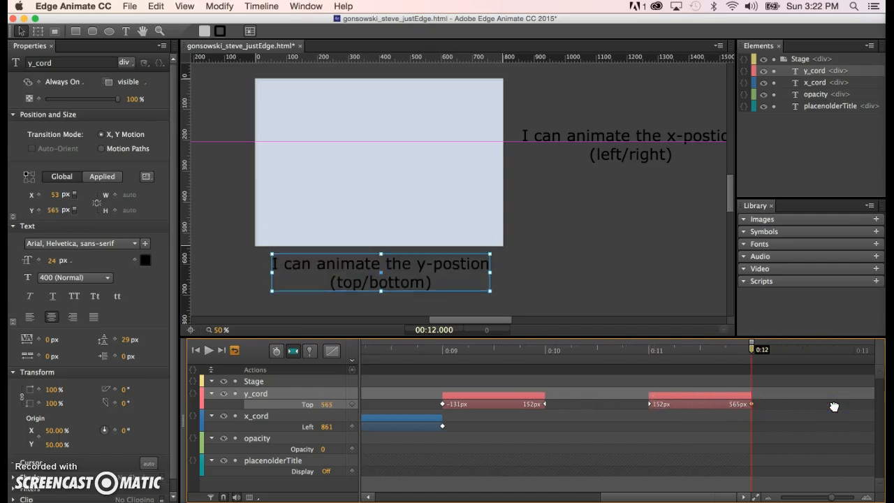
pyautogui.moveTo(752, 408); pyautogui.dragTo(855, 416)
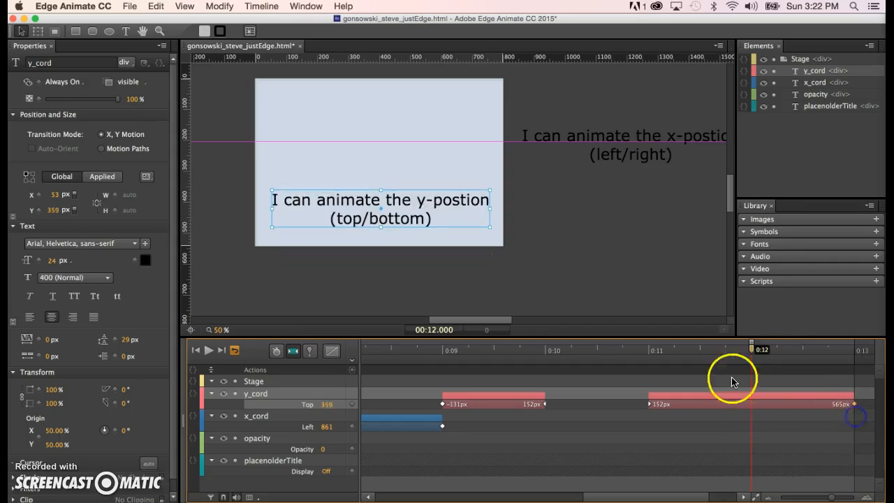
pyautogui.click(446, 350)
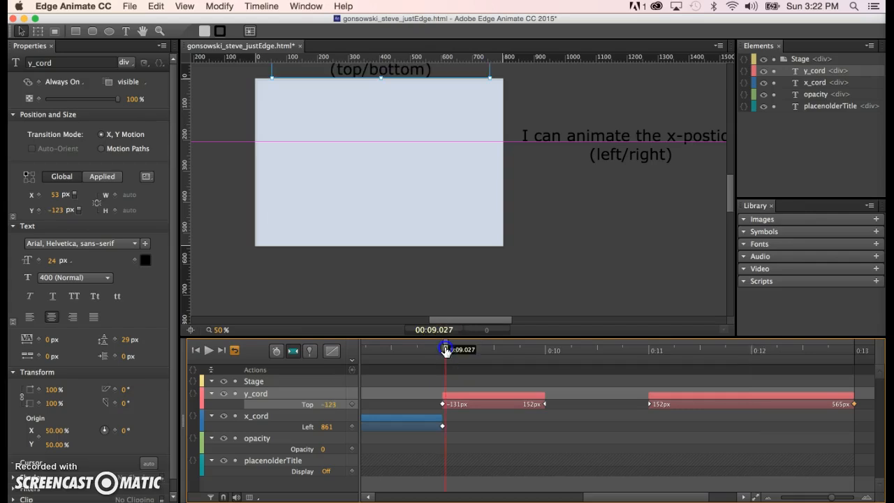
pyautogui.moveTo(448, 353); pyautogui.dragTo(432, 353)
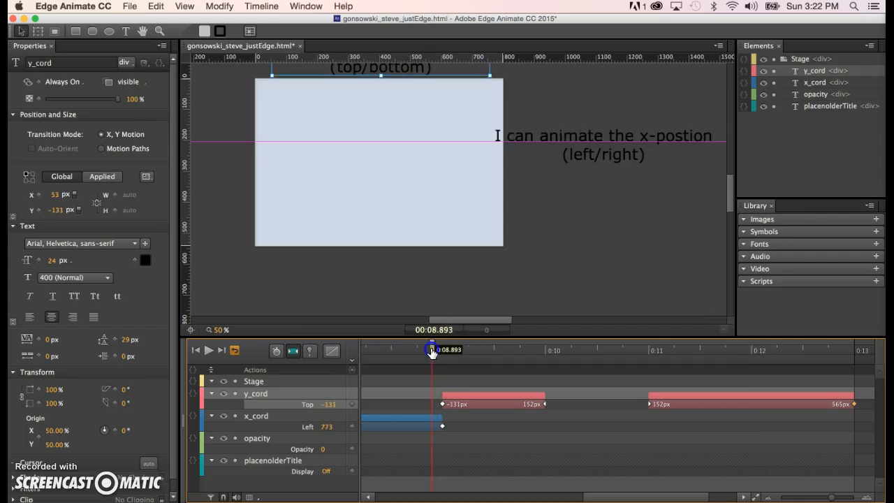
pyautogui.press('space')
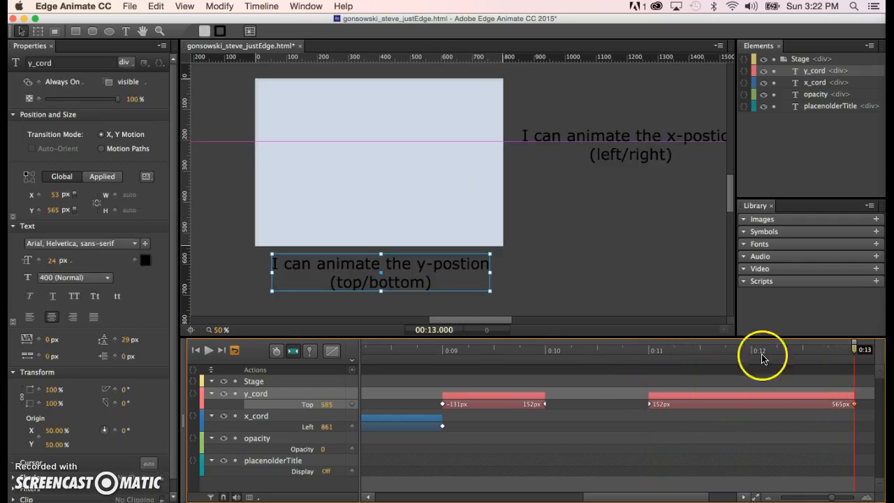
# - Move y_cord's last Y keyframe back to 0:12 and place the playhead at about 0:09.62 within the entrance
pyautogui.moveTo(853, 405); pyautogui.dragTo(752, 412)
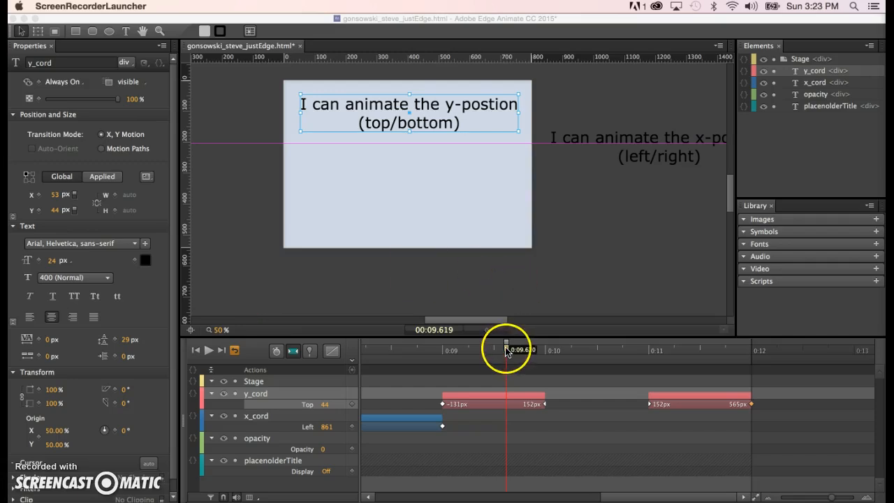
pyautogui.click(507, 350)
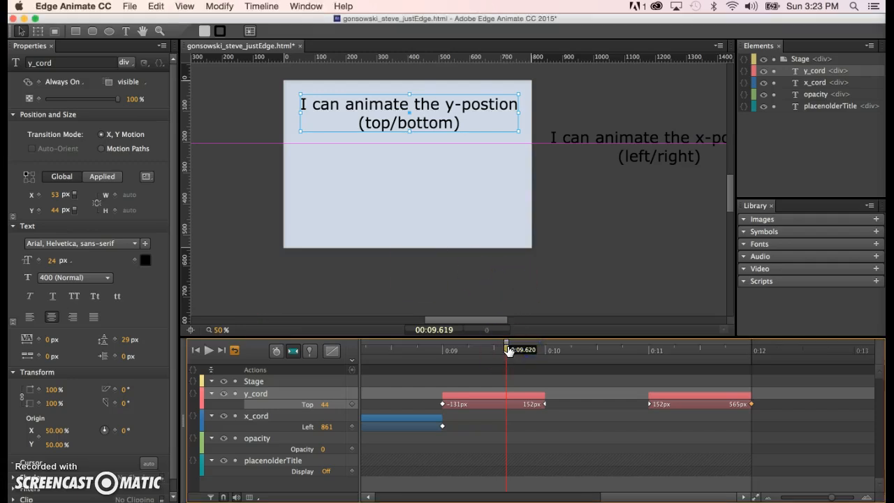
# - Scrub the playhead through y_cord's entrance and the pause before its exit, returning to about 0:09.63
pyautogui.moveTo(507, 350); pyautogui.dragTo(568, 372)
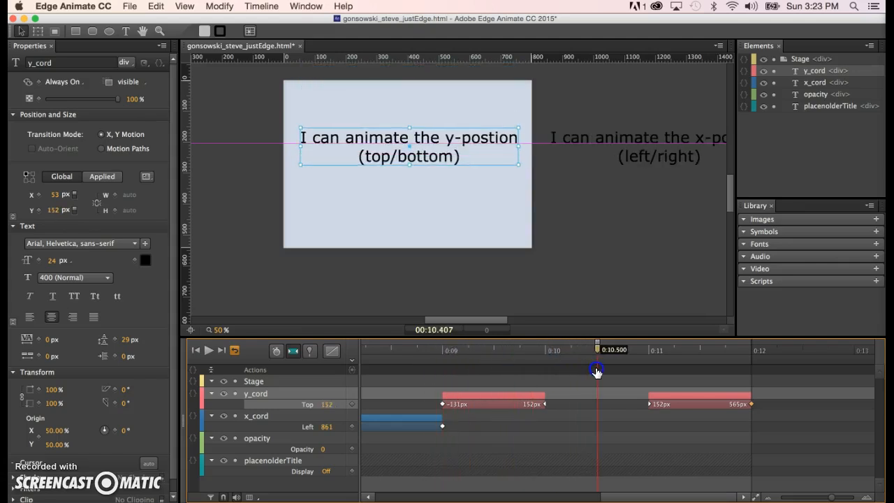
pyautogui.moveTo(638, 370); pyautogui.dragTo(510, 450)
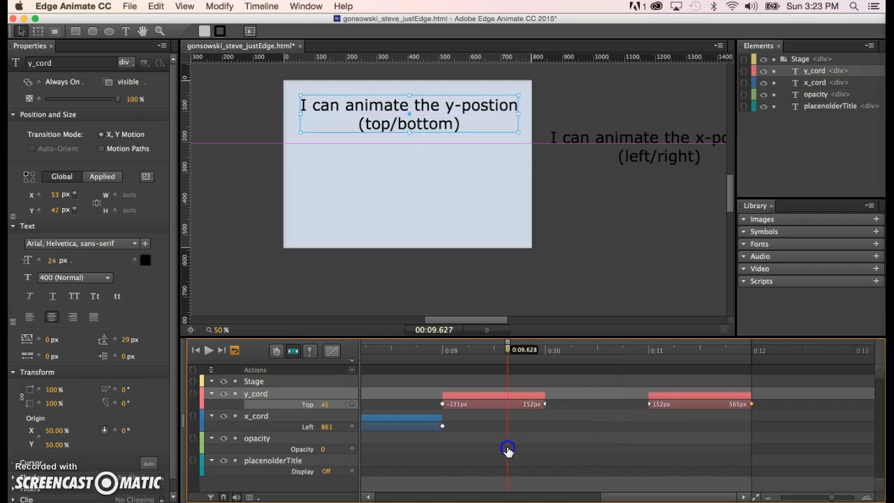
pyautogui.click(697, 398)
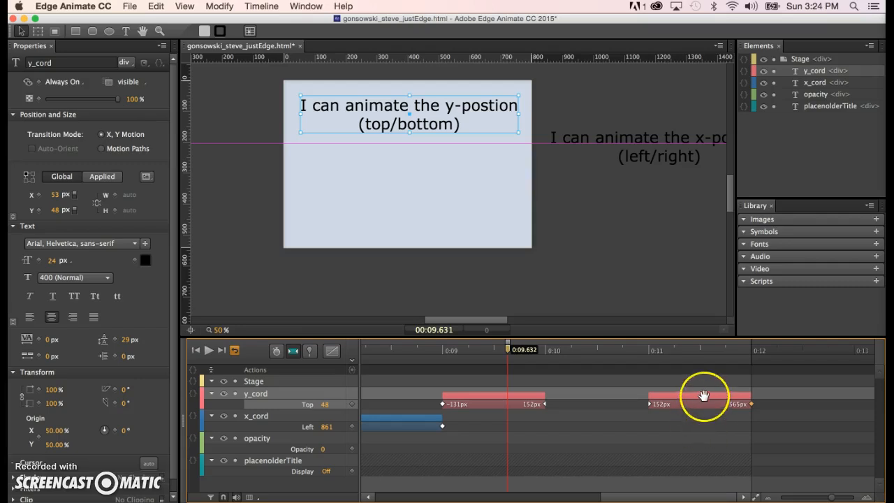
# - Try y_cord's exit transition starting at 0:10.25, play from just before 0:09, and return the transition to 0:11
pyautogui.moveTo(704, 397); pyautogui.dragTo(627, 395)
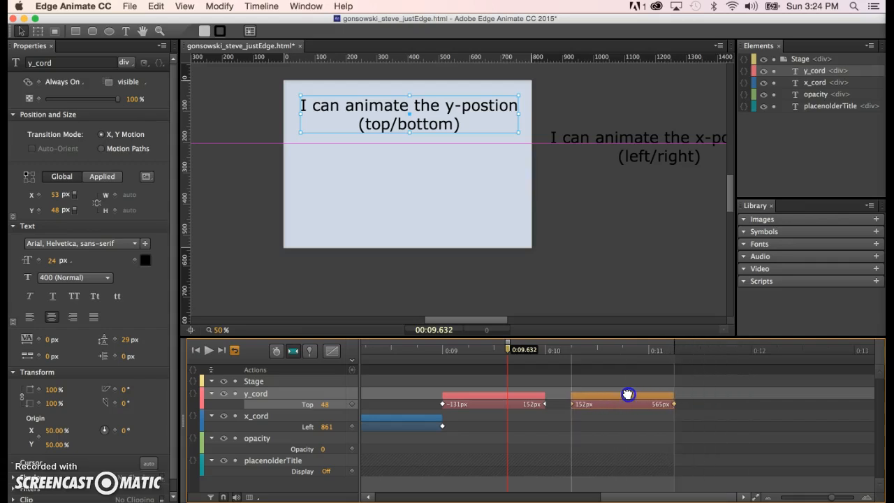
pyautogui.click(438, 353)
pyautogui.press('space')
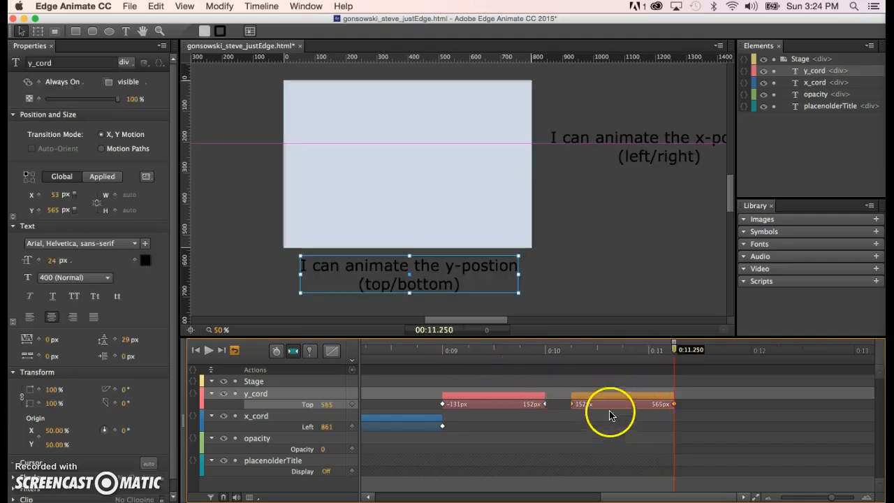
pyautogui.moveTo(613, 396); pyautogui.dragTo(690, 397)
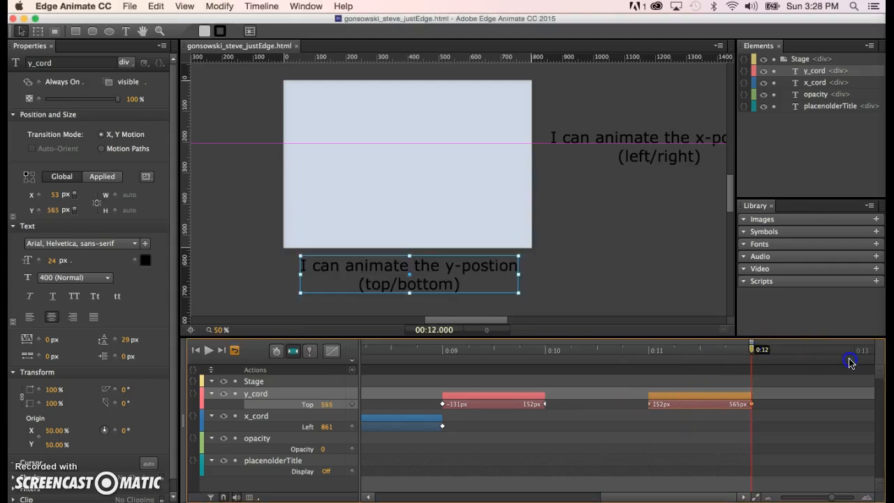
# - At 0:13, add a text box about 681 × 152 px across the upper stage reading "I can animate font size"
pyautogui.click(754, 350)
pyautogui.moveTo(753, 352); pyautogui.dragTo(851, 386)
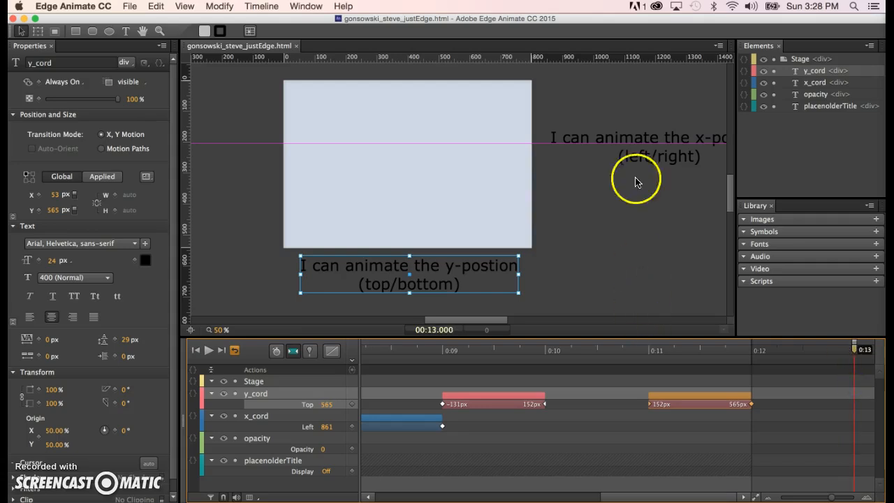
pyautogui.click(125, 32)
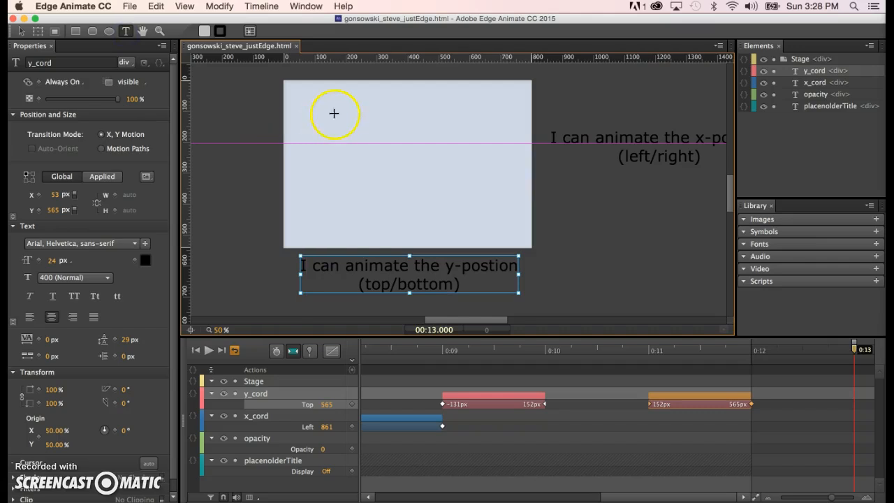
pyautogui.moveTo(309, 109); pyautogui.dragTo(519, 156)
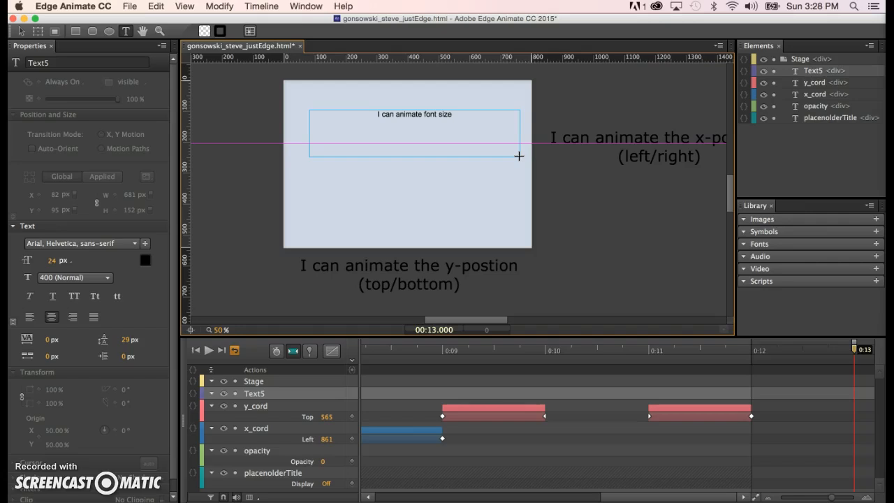
pyautogui.click(503, 190)
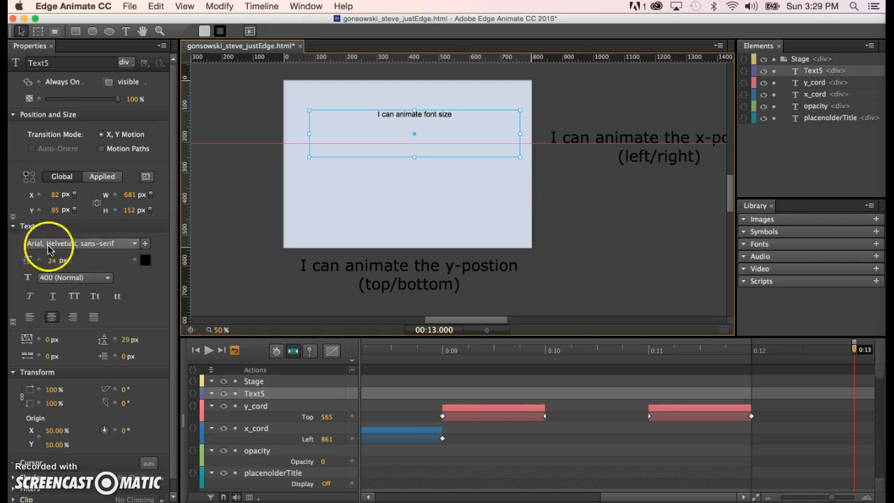
# - Set the new text's font to Verdana, Geneva, sans-serif and its size to 50 px
pyautogui.click(133, 243)
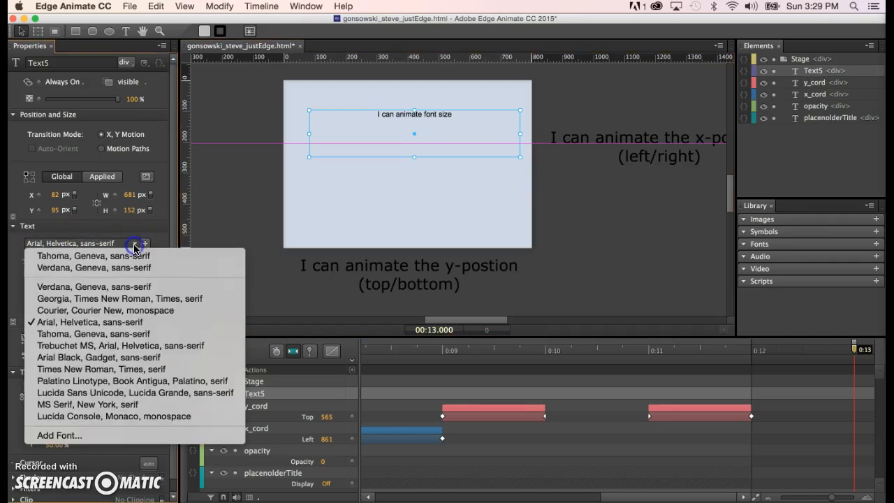
pyautogui.click(120, 267)
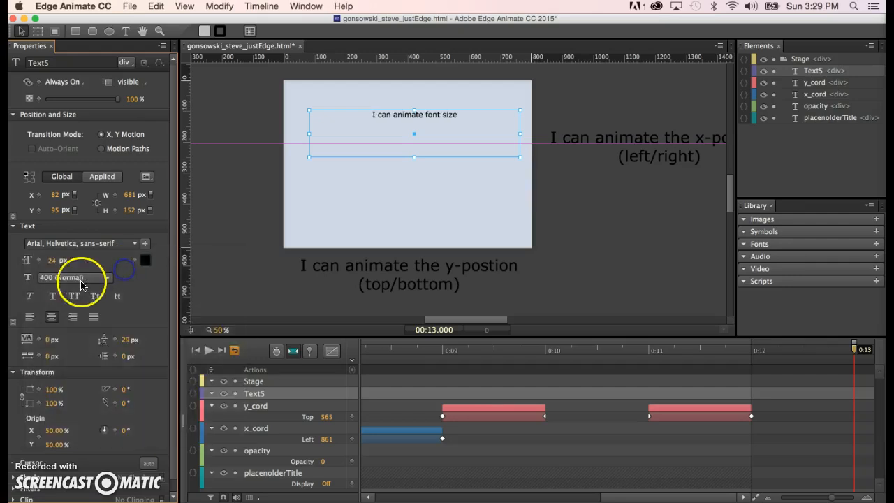
pyautogui.click(52, 262)
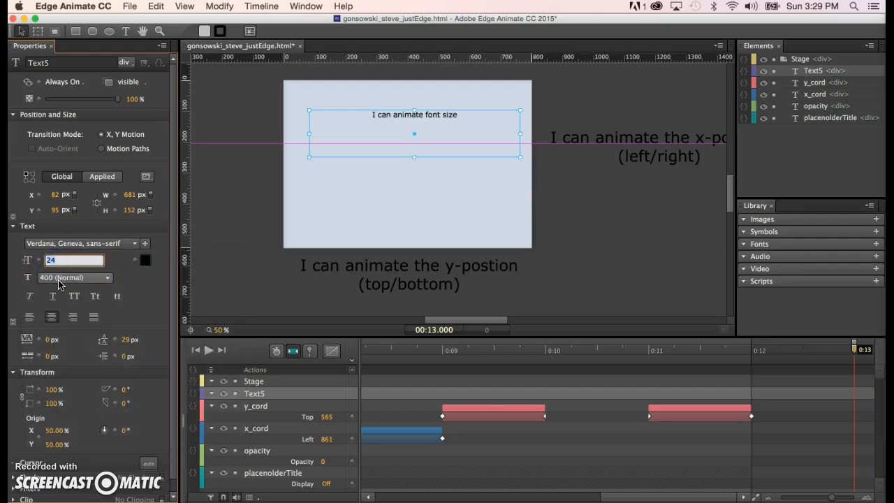
pyautogui.write('50')
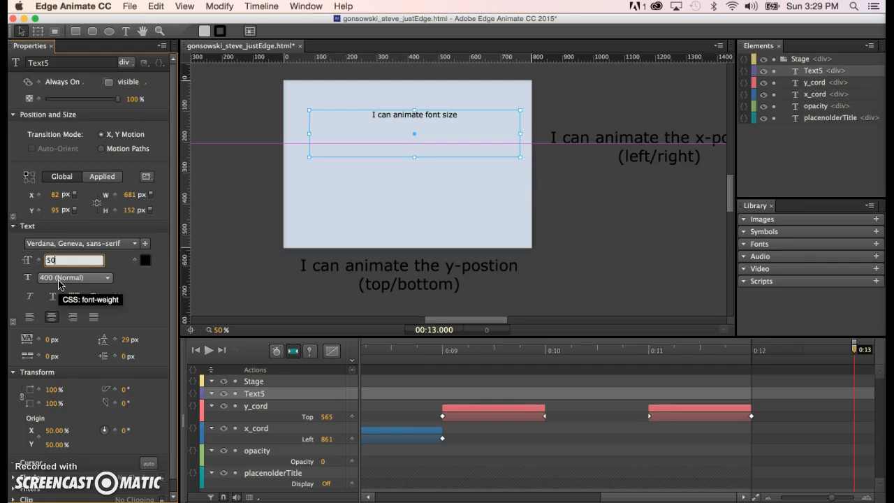
pyautogui.press('Return')
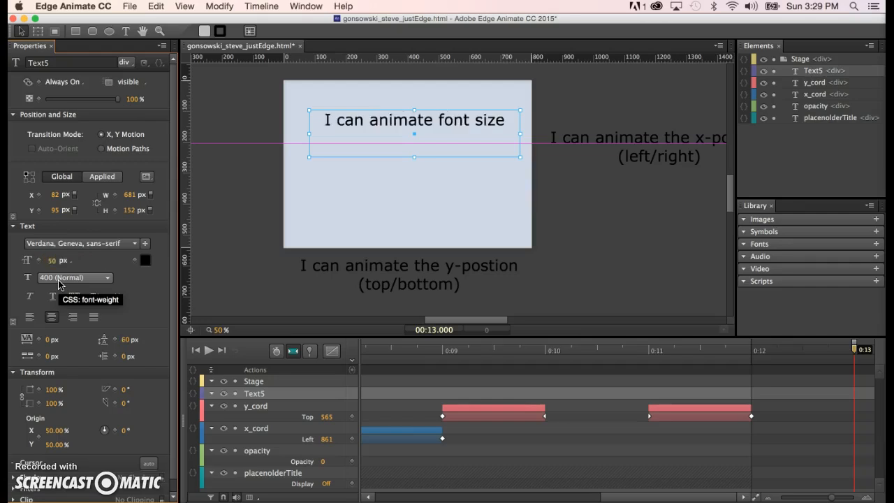
# - Move the font size text to X 53, Y 152 and add a font size keyframe at 0:13
pyautogui.moveTo(387, 120); pyautogui.dragTo(378, 136)
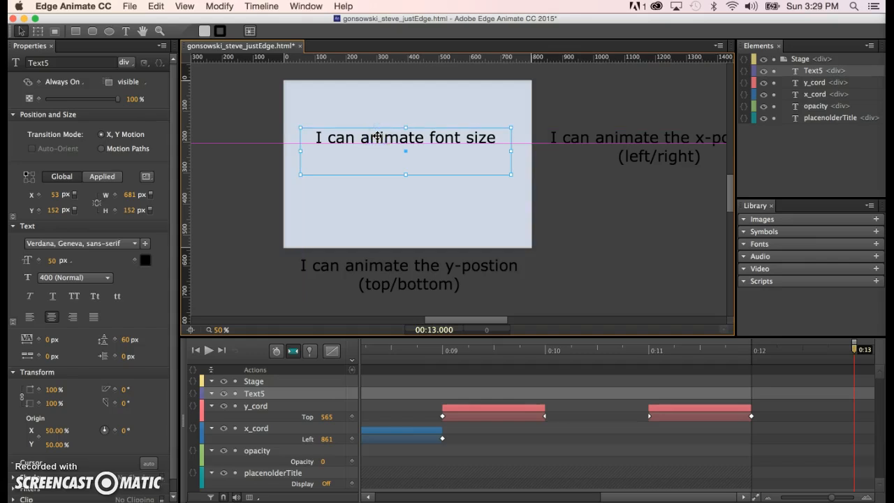
pyautogui.click(40, 261)
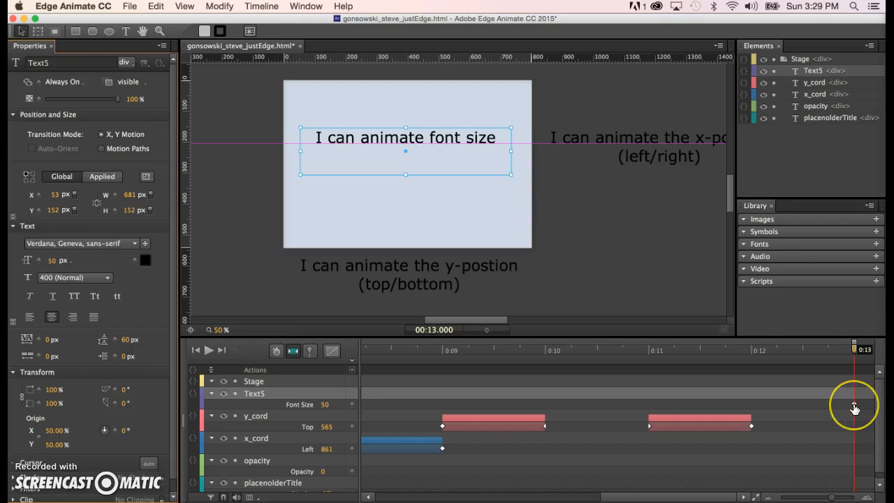
pyautogui.click(855, 408)
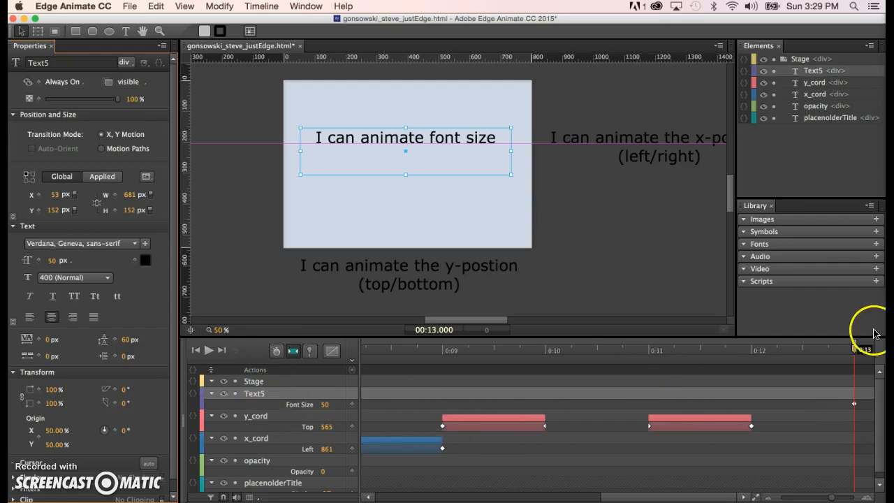
# - Enlarge the text to a font size of 130 px at 0:14
pyautogui.click(856, 350)
pyautogui.moveTo(856, 351); pyautogui.dragTo(711, 389)
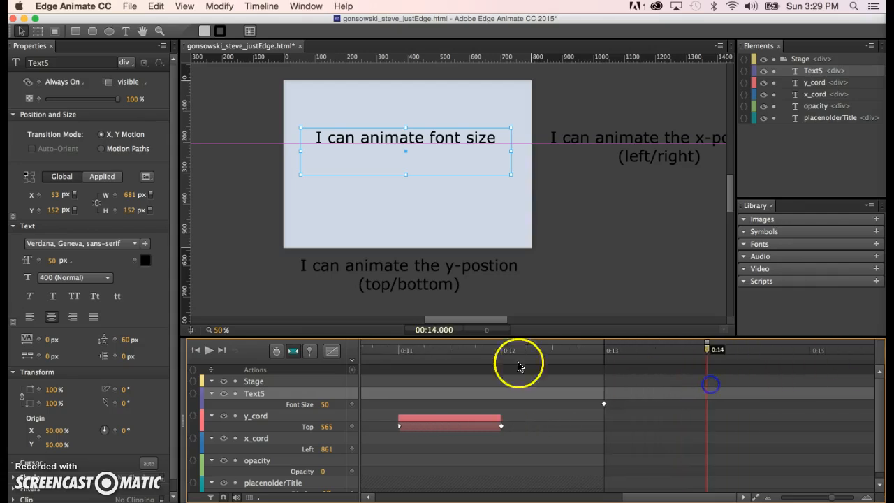
pyautogui.click(37, 262)
pyautogui.moveTo(38, 262); pyautogui.dragTo(104, 264)
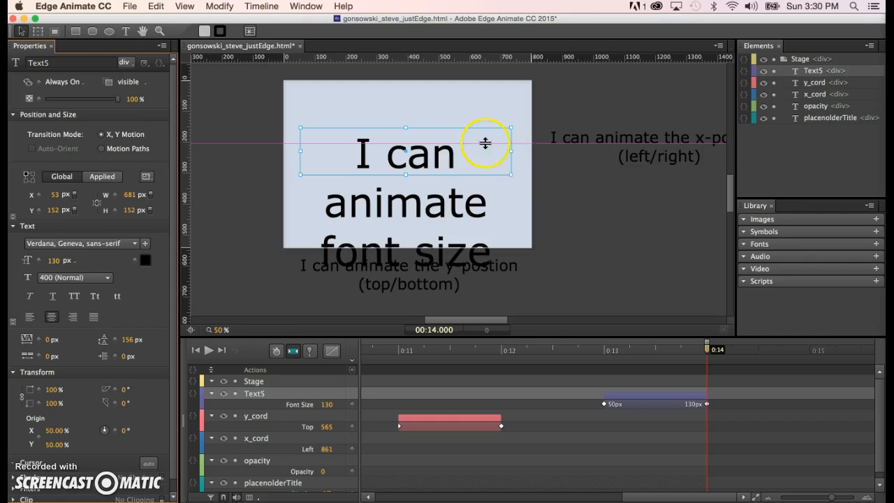
# - Left-align the font size text and widen its box to 1200 px so the enlarged text wraps onto two lines
pyautogui.moveTo(512, 150); pyautogui.dragTo(709, 157)
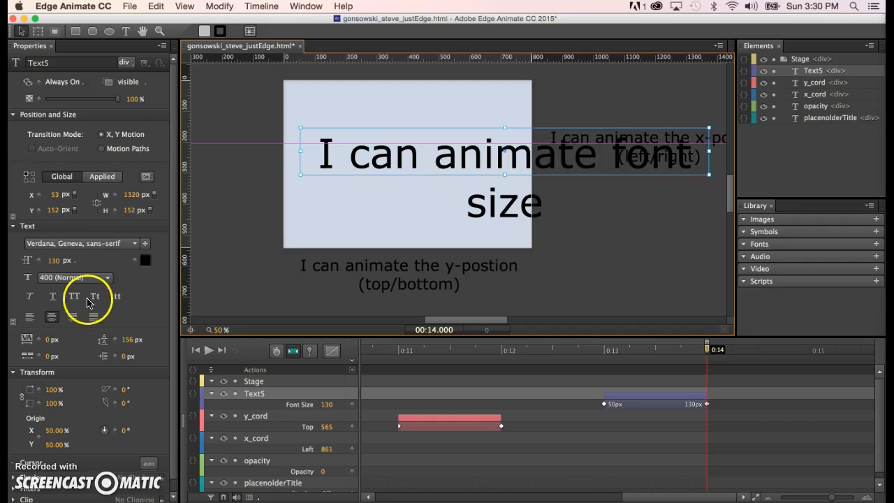
pyautogui.click(30, 318)
pyautogui.click(365, 162)
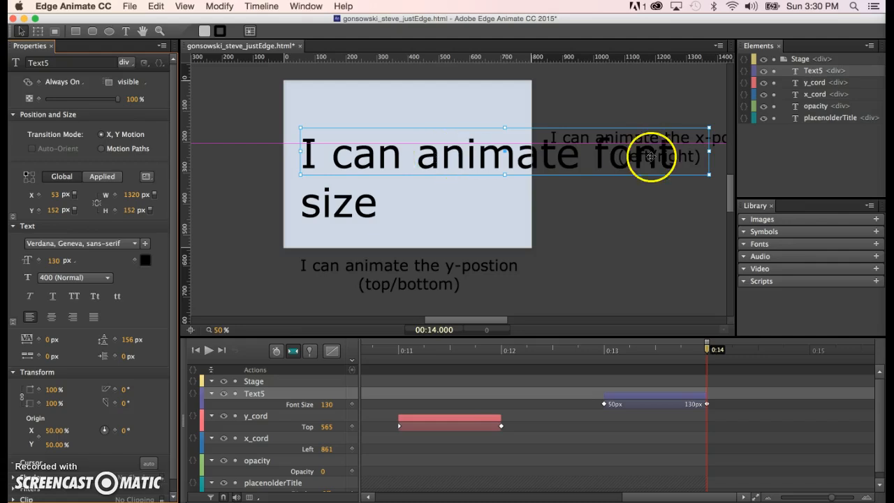
pyautogui.moveTo(709, 151); pyautogui.dragTo(772, 153)
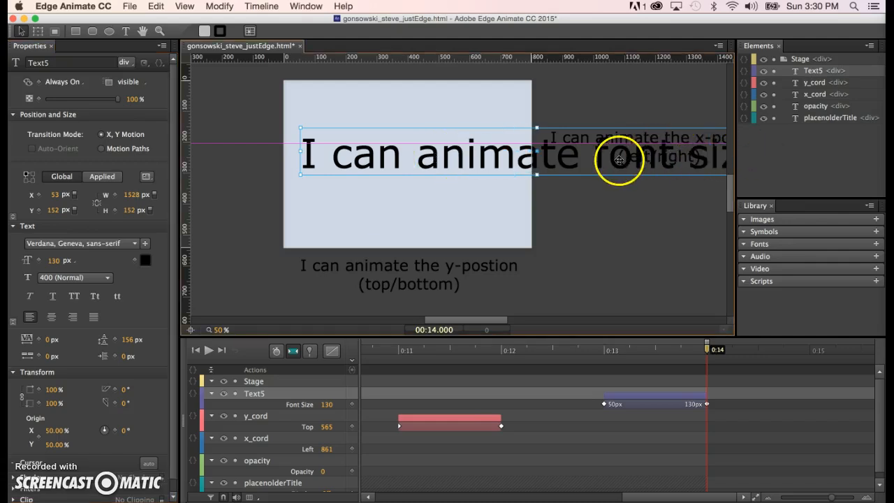
pyautogui.hscroll(5, 572, 200)
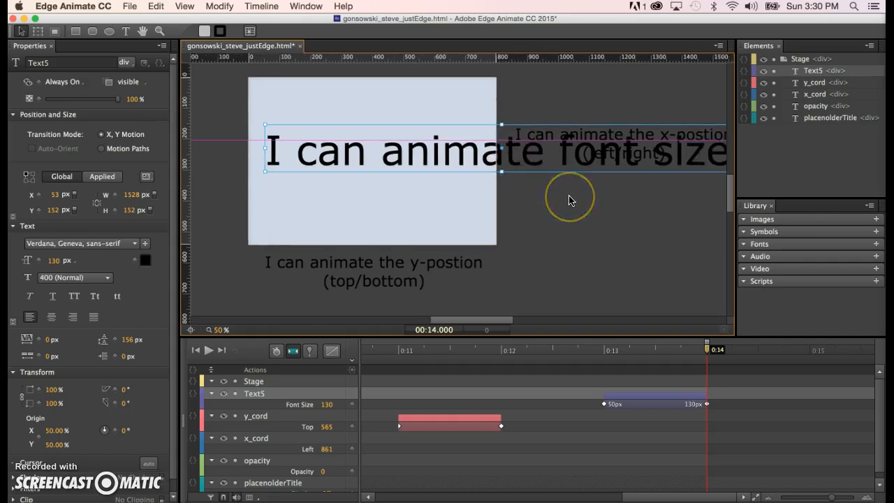
pyautogui.moveTo(710, 158); pyautogui.dragTo(610, 166)
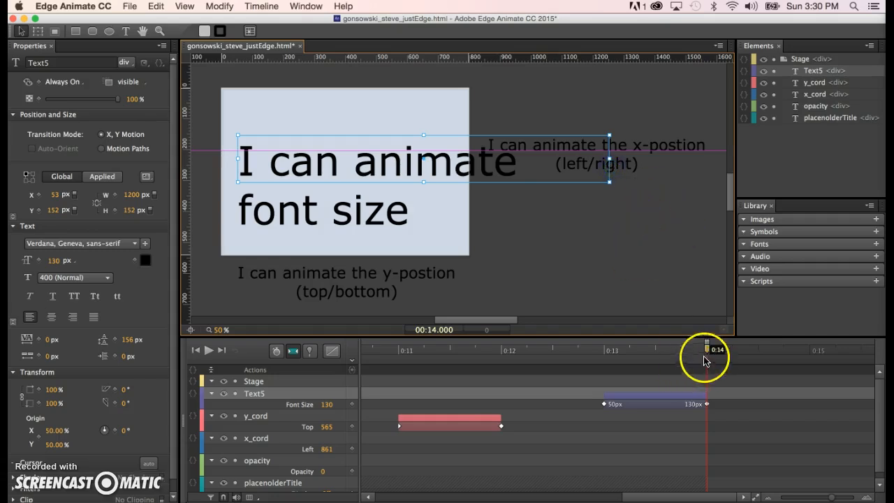
# - Add a font size keyframe at 0:15 and shrink the text there to 14 px
pyautogui.moveTo(707, 350); pyautogui.dragTo(813, 379)
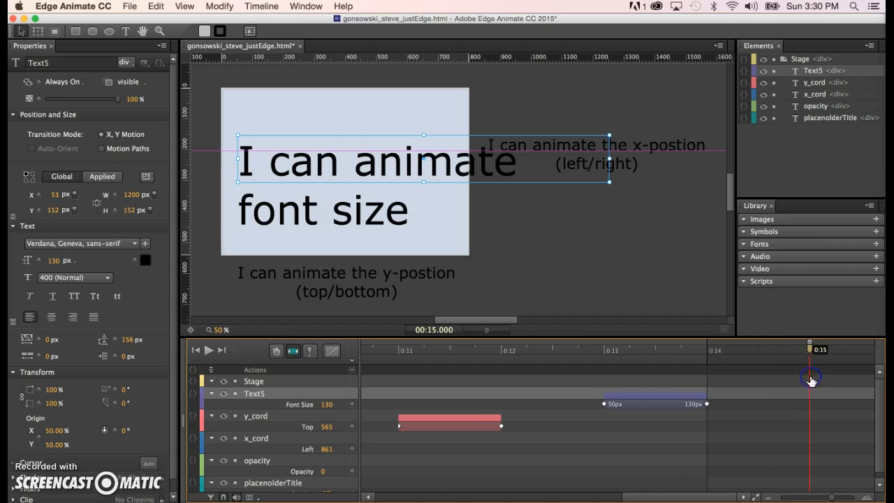
pyautogui.click(39, 262)
pyautogui.click(268, 288)
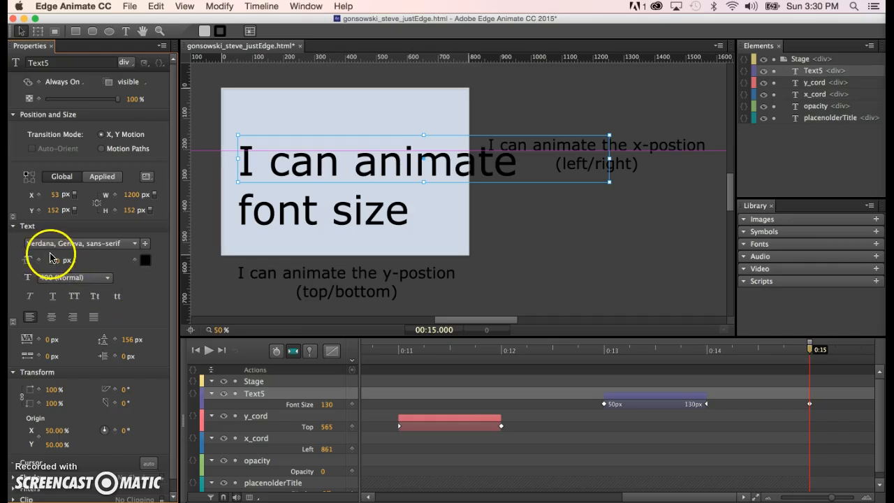
pyautogui.moveTo(54, 261); pyautogui.dragTo(30, 263)
# - Scrub back through the font size animation and the gap before it, ending at about 0:12.31
pyautogui.moveTo(808, 353); pyautogui.dragTo(585, 354)
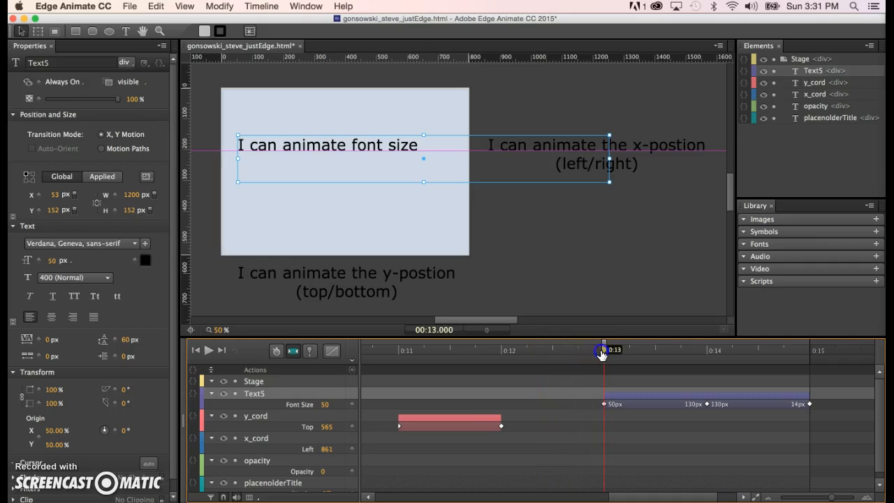
pyautogui.moveTo(600, 354); pyautogui.dragTo(536, 384)
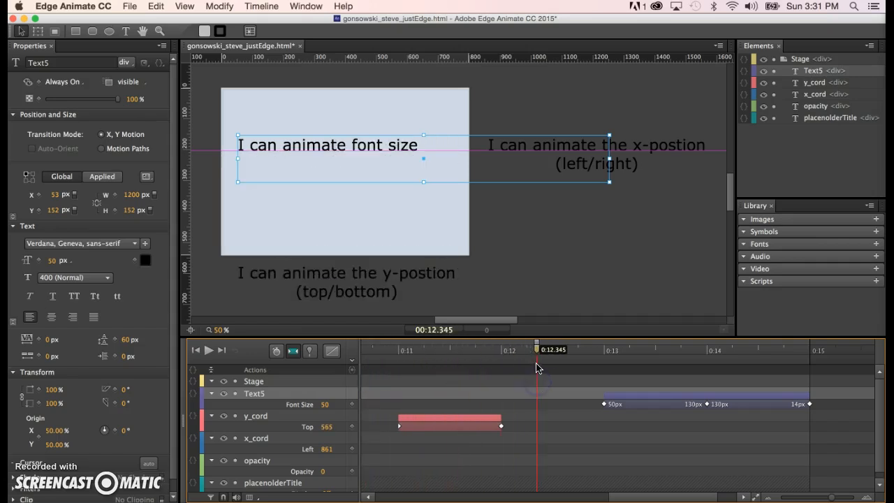
pyautogui.moveTo(535, 352); pyautogui.dragTo(637, 362)
pyautogui.moveTo(587, 365); pyautogui.dragTo(534, 392)
# - Shift all of Text5's font size transitions one second later so they start at 0:14
pyautogui.click(619, 400)
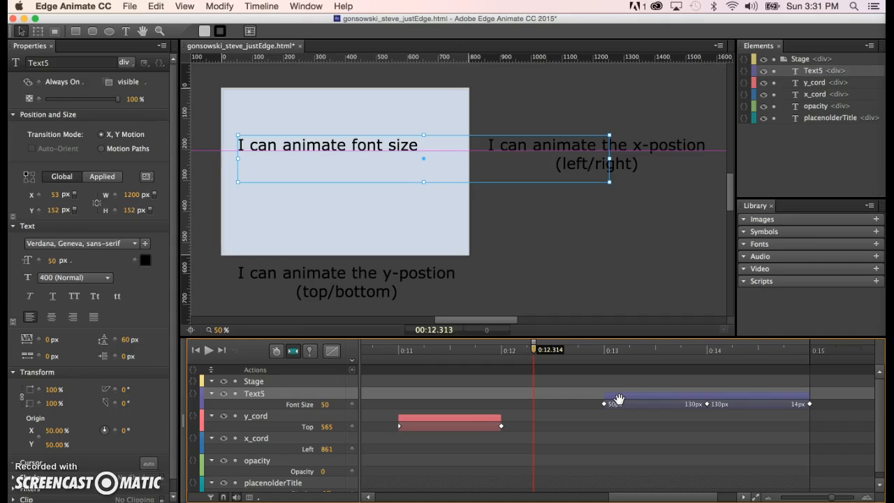
pyautogui.click(618, 400)
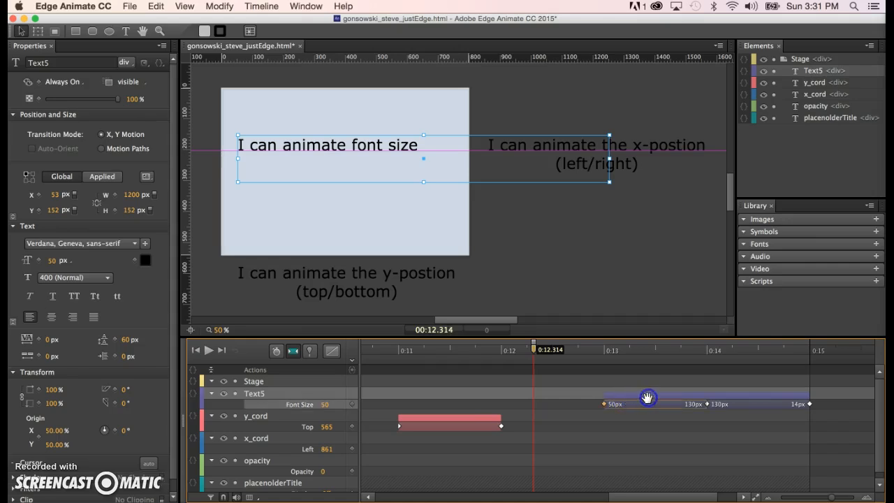
pyautogui.moveTo(640, 398); pyautogui.dragTo(743, 396)
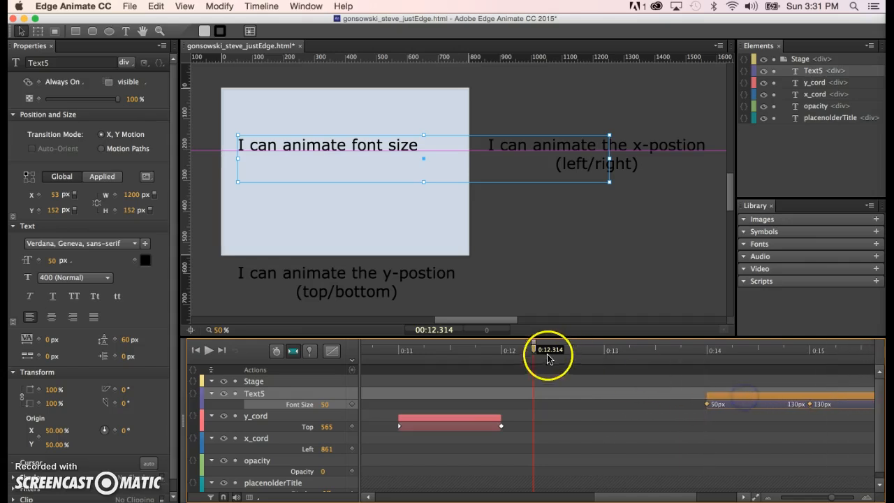
# - Scrub the playhead from 0:13 through the shifted font size animation and stop at 0:17
pyautogui.moveTo(534, 350); pyautogui.dragTo(598, 359)
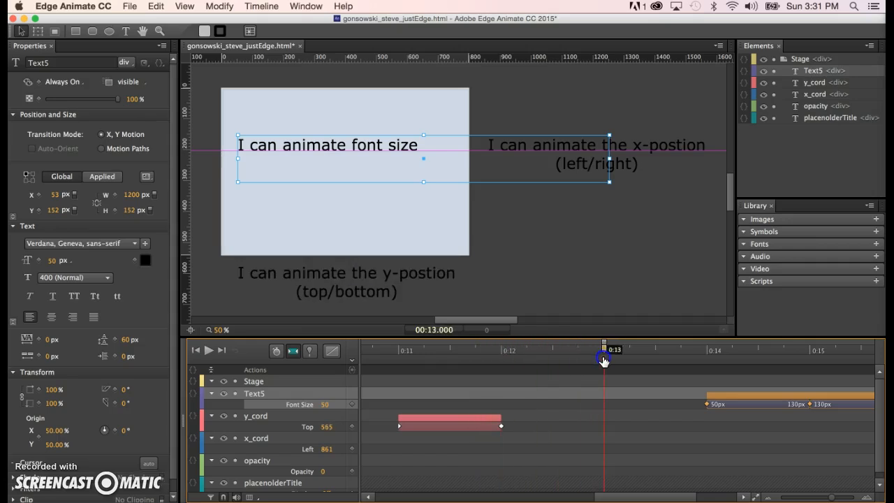
pyautogui.moveTo(606, 351); pyautogui.dragTo(831, 376)
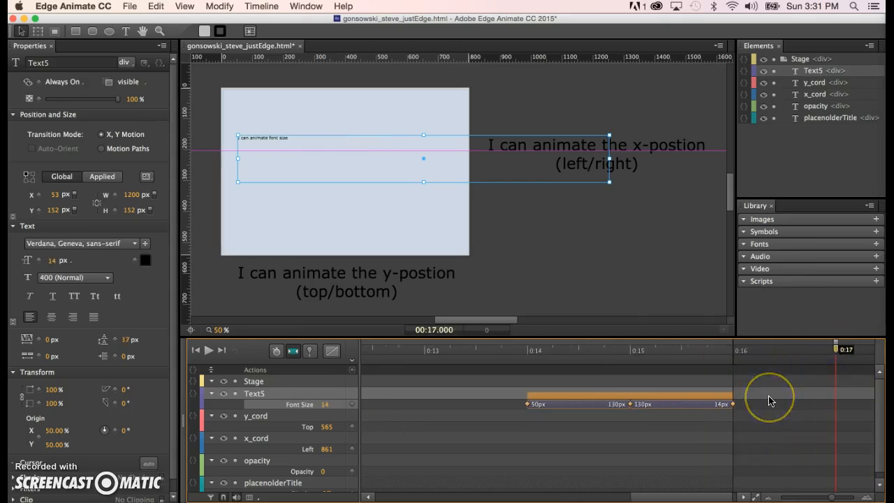
pyautogui.hscroll(2, 770, 400)
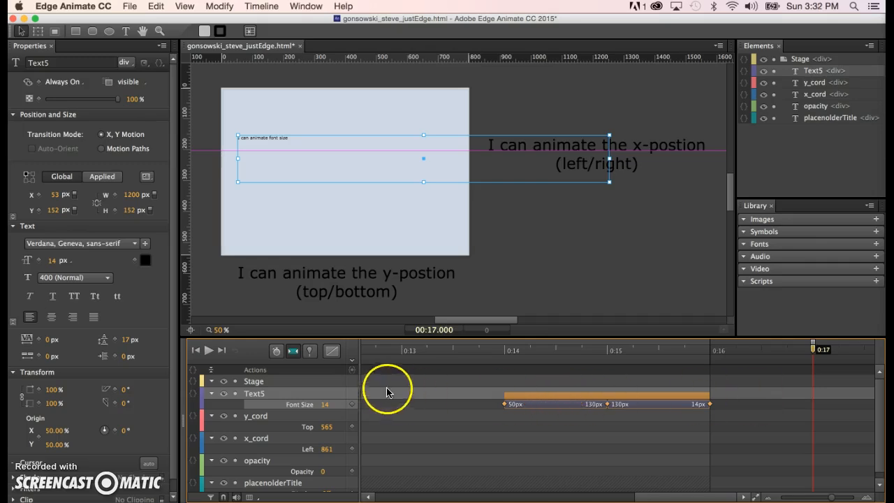
# - Turn the Text5 element's display off at 0:17
pyautogui.moveTo(814, 348)
pyautogui.mouseDown()
pyautogui.moveTo(681, 351)
pyautogui.moveTo(803, 353)
pyautogui.moveTo(818, 364)
pyautogui.moveTo(799, 351)
pyautogui.moveTo(814, 351)
pyautogui.mouseUp()
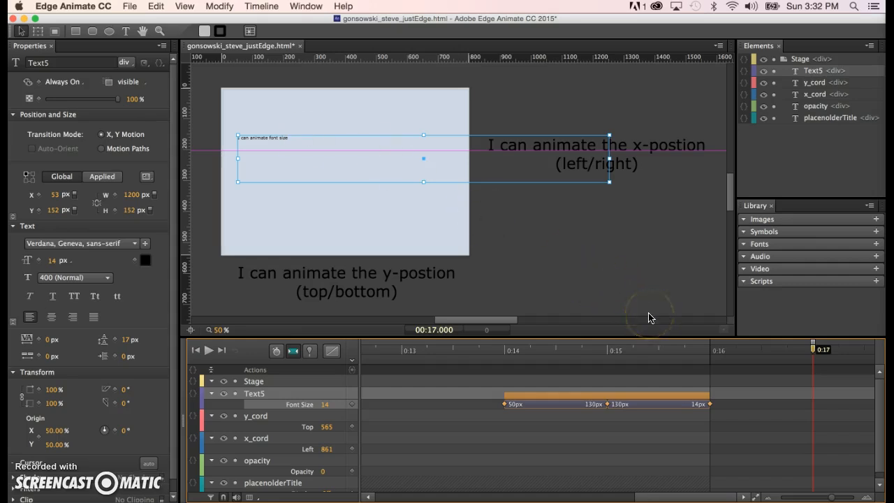
pyautogui.moveTo(754, 354); pyautogui.dragTo(821, 381)
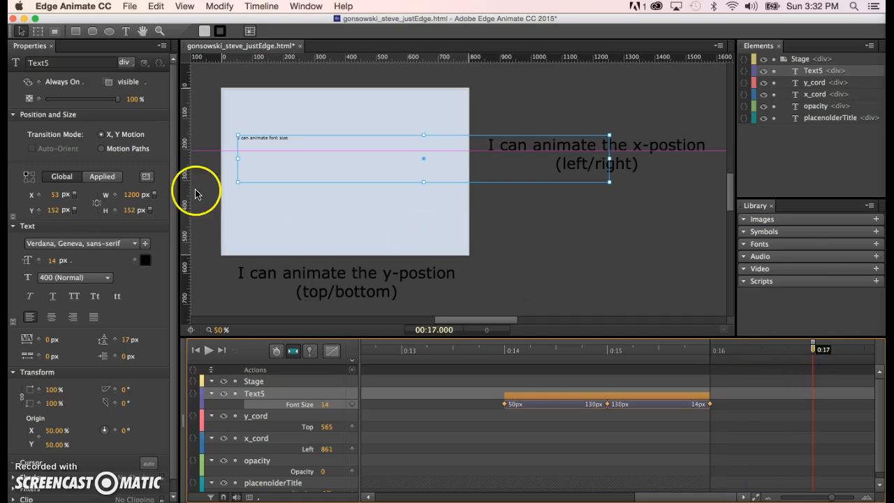
pyautogui.click(60, 82)
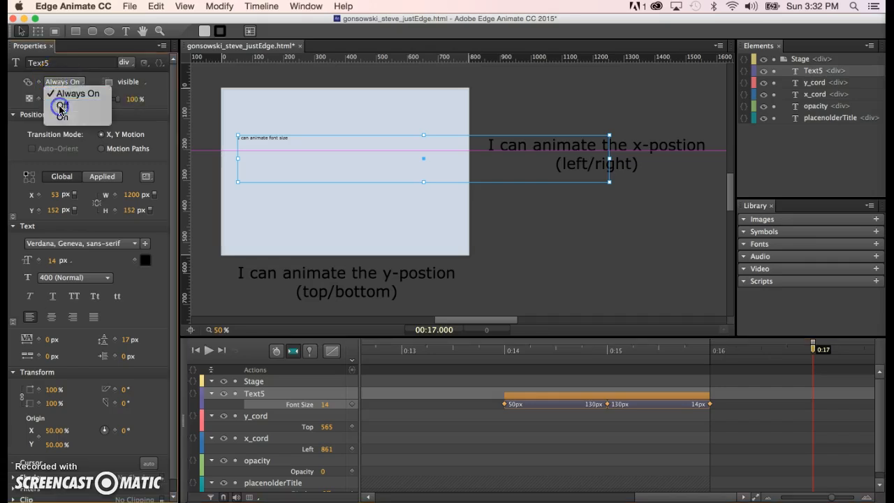
pyautogui.click(62, 107)
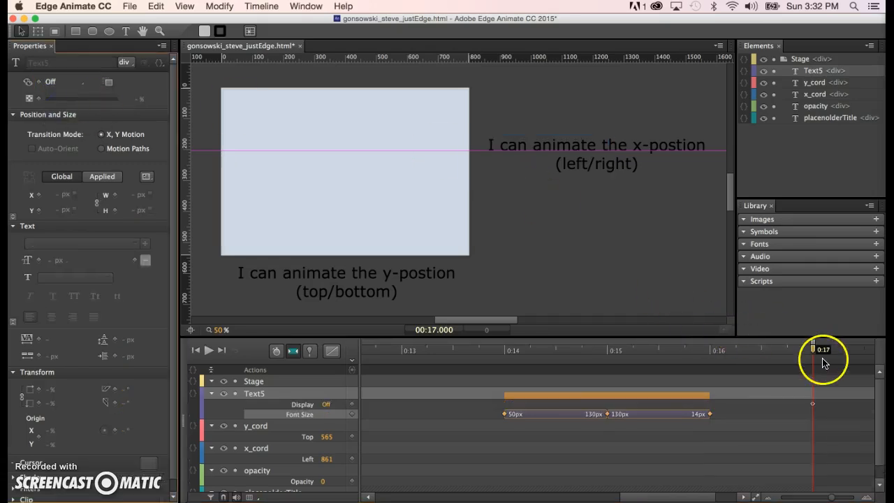
pyautogui.moveTo(813, 350); pyautogui.dragTo(816, 381)
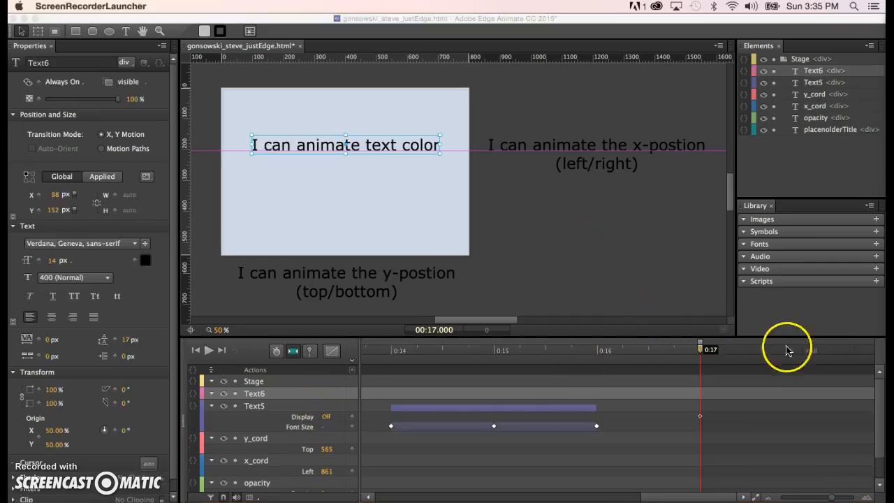
# - Change Text6's text color to bright blue at 0:17 and save that blue as a color swatch
pyautogui.moveTo(699, 351); pyautogui.dragTo(674, 357)
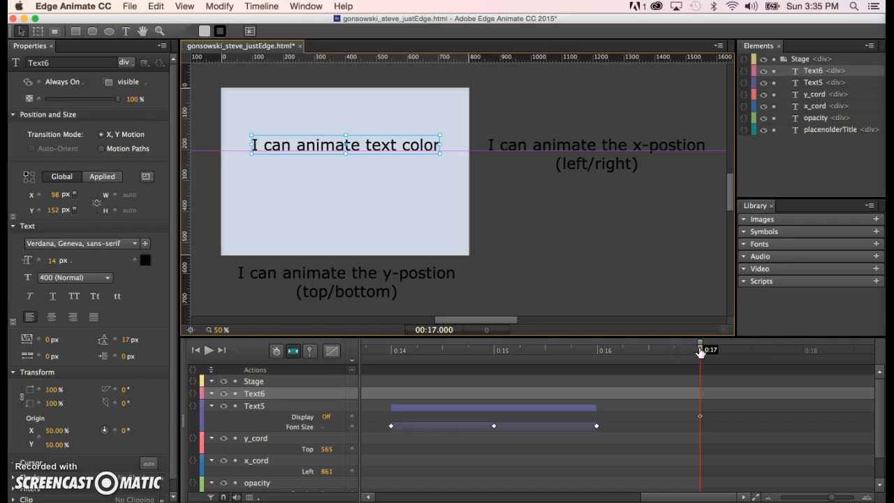
pyautogui.click(701, 351)
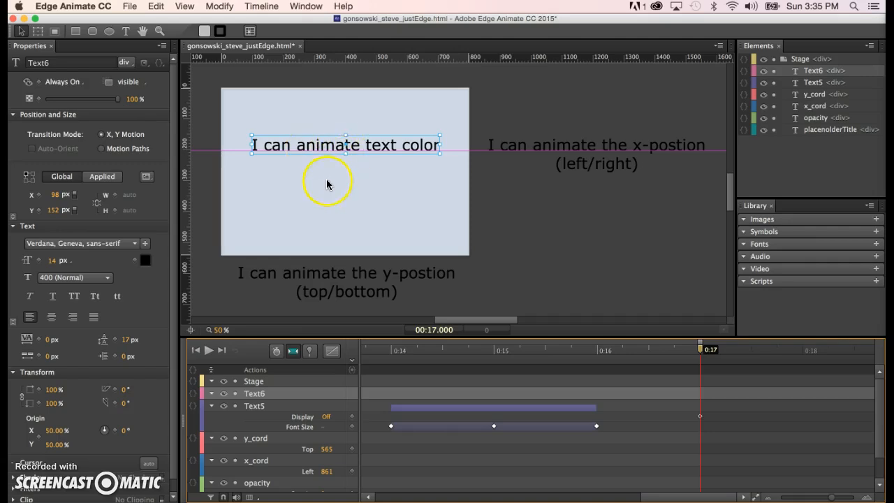
pyautogui.click(145, 261)
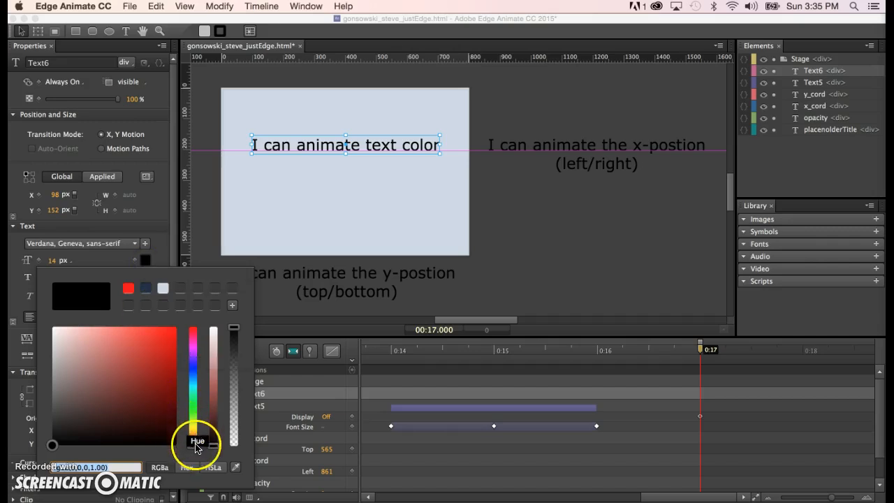
pyautogui.moveTo(193, 449); pyautogui.dragTo(193, 368)
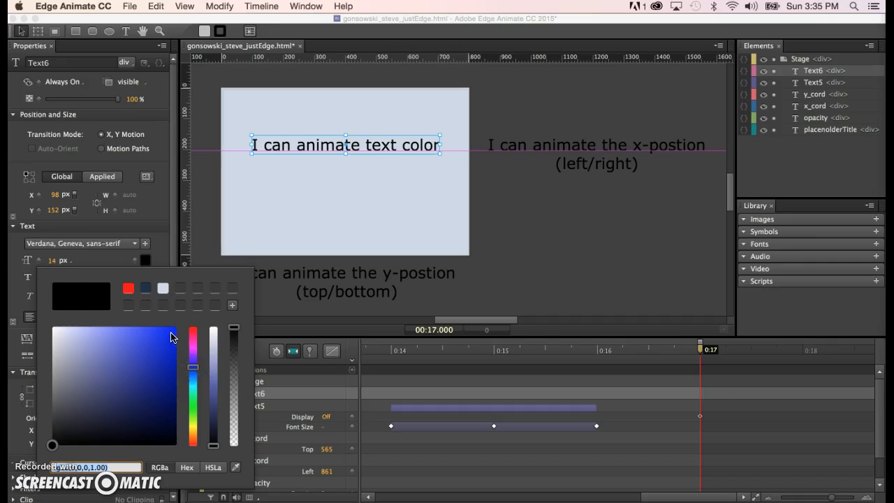
pyautogui.click(171, 336)
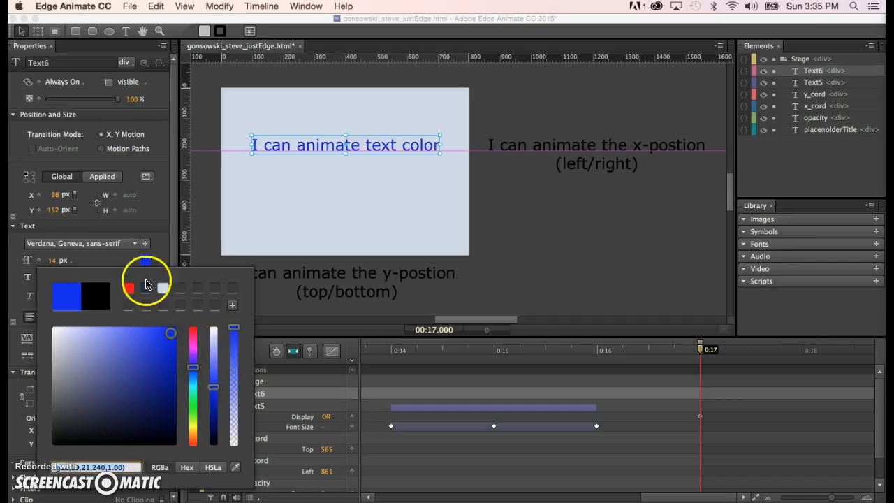
pyautogui.click(234, 306)
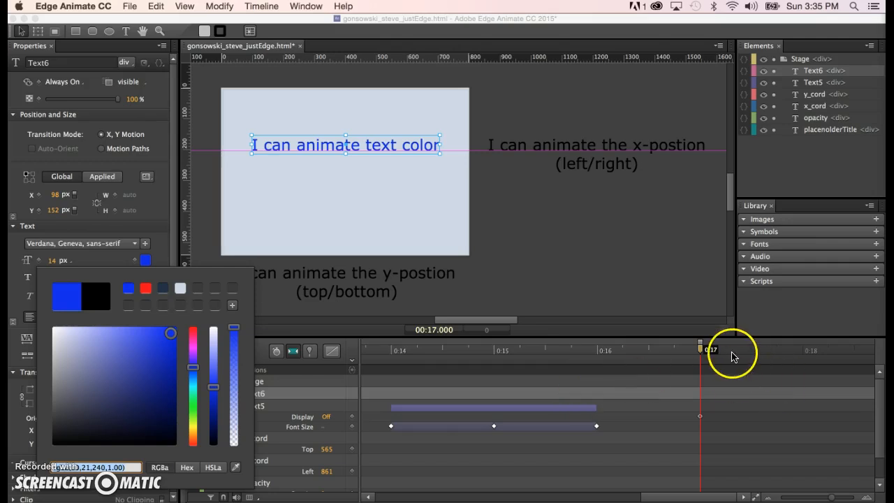
pyautogui.click(395, 302)
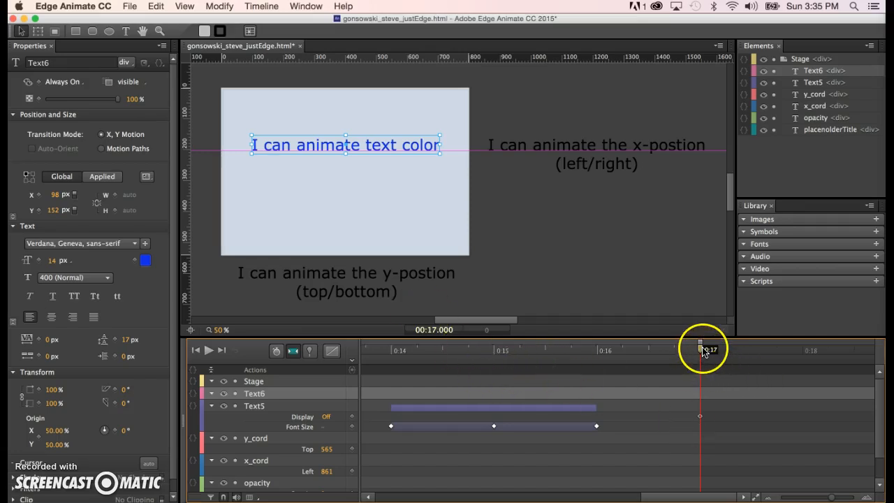
# - Add text color keyframes to Text6 at 0:18 and 0:17
pyautogui.moveTo(703, 353); pyautogui.dragTo(801, 396)
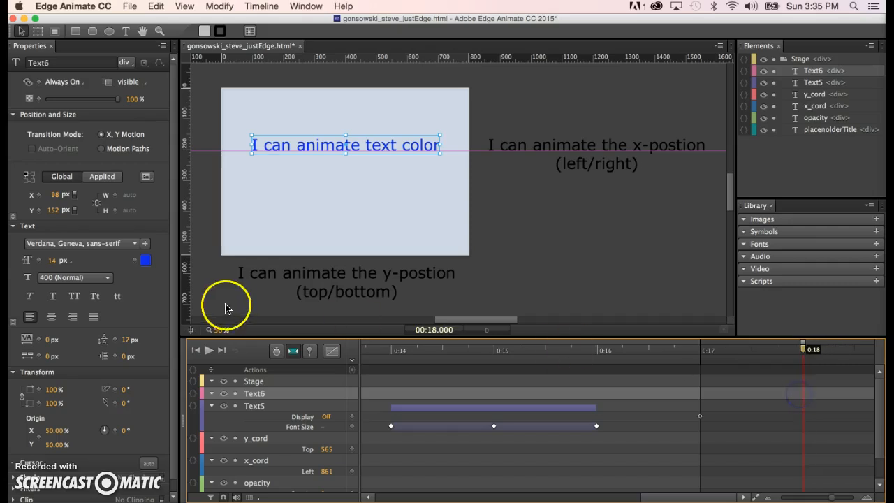
pyautogui.click(135, 263)
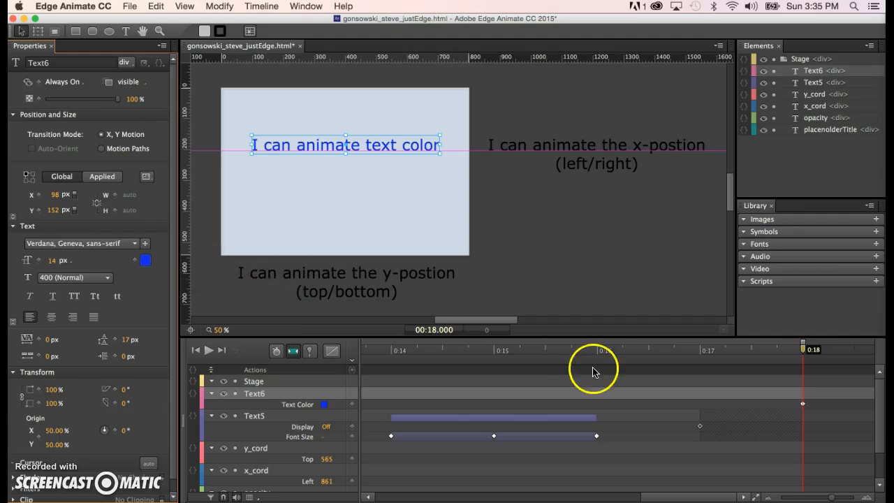
pyautogui.moveTo(741, 351); pyautogui.dragTo(686, 355)
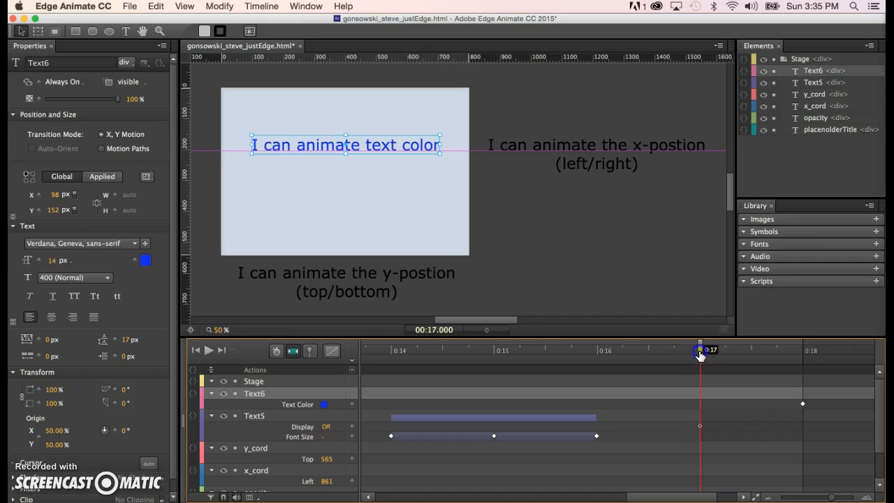
pyautogui.click(135, 261)
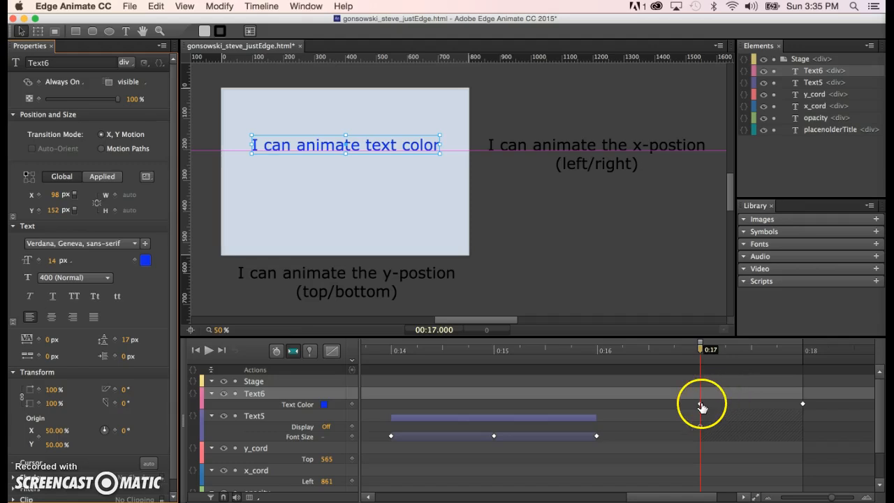
# - Set Text6's text color to red at 0:18 and scrub back through the blue-to-red transition
pyautogui.moveTo(702, 353); pyautogui.dragTo(807, 403)
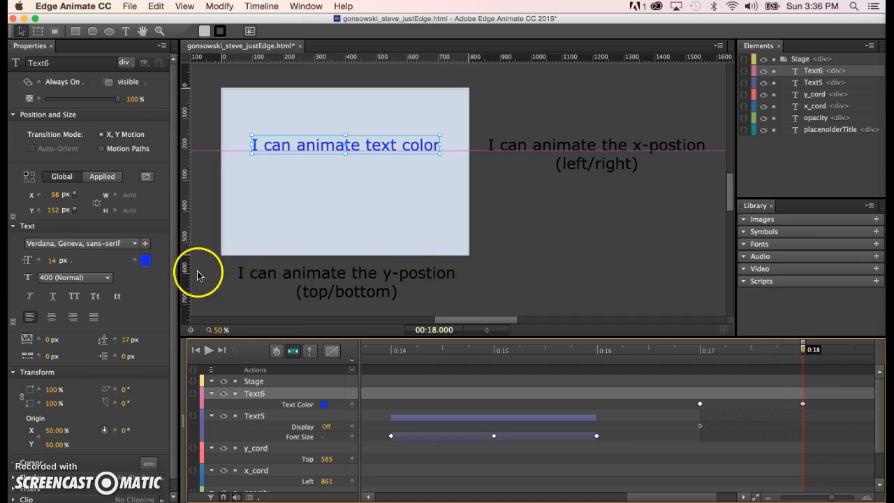
pyautogui.click(145, 262)
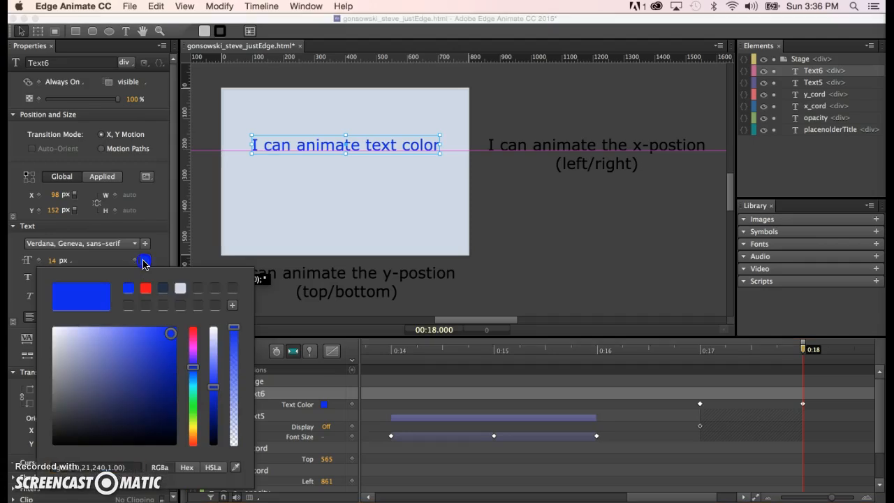
pyautogui.click(145, 288)
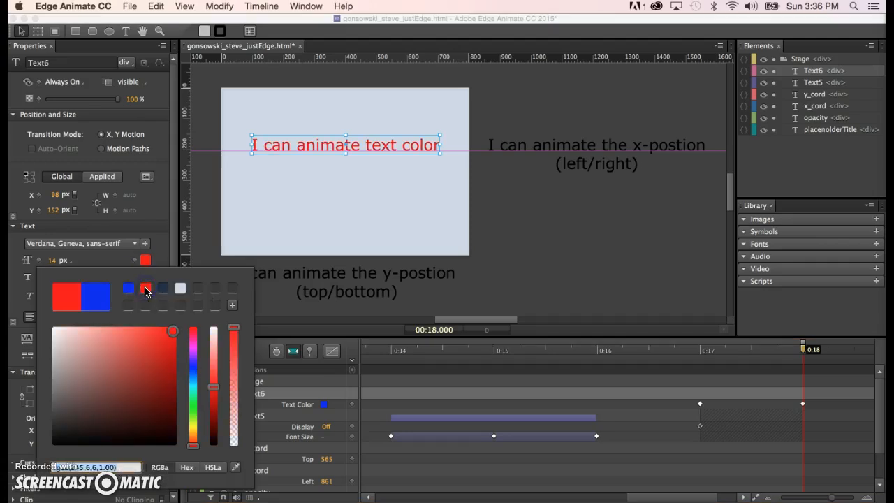
pyautogui.click(747, 351)
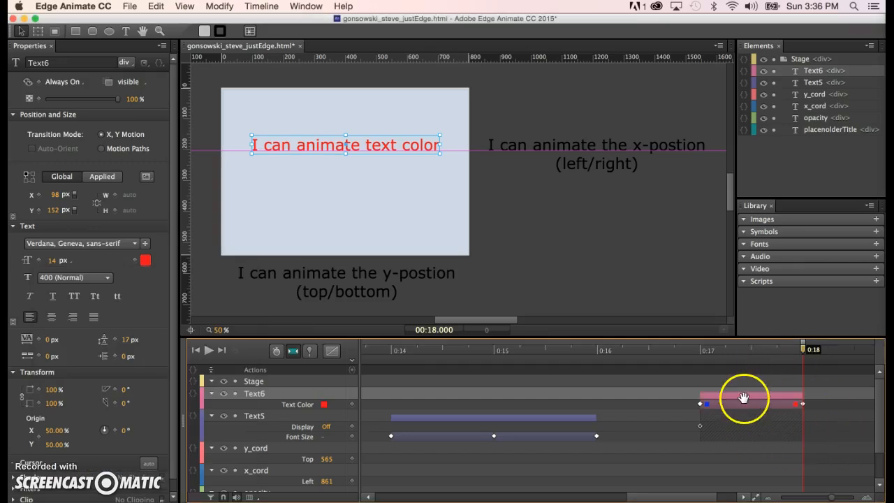
pyautogui.moveTo(802, 349); pyautogui.dragTo(757, 351)
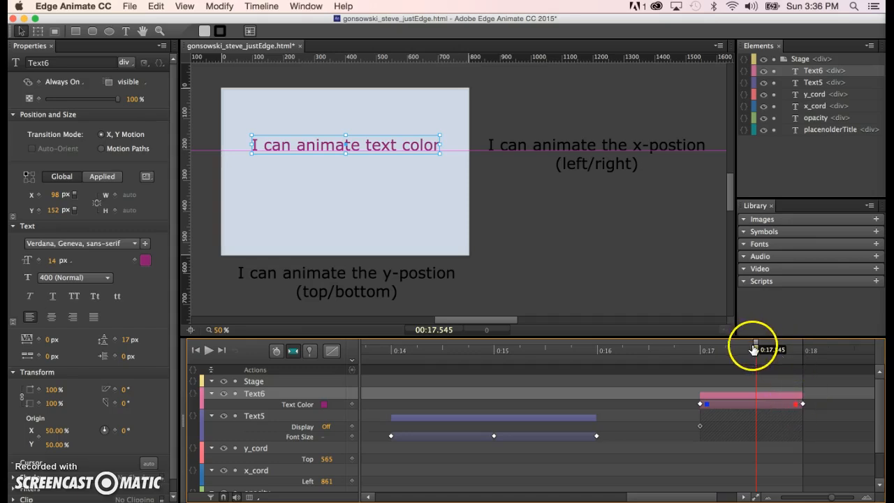
# - Add a text color keyframe for Text6 at 0:19 and set it to the saved blue
pyautogui.moveTo(758, 351); pyautogui.dragTo(746, 408)
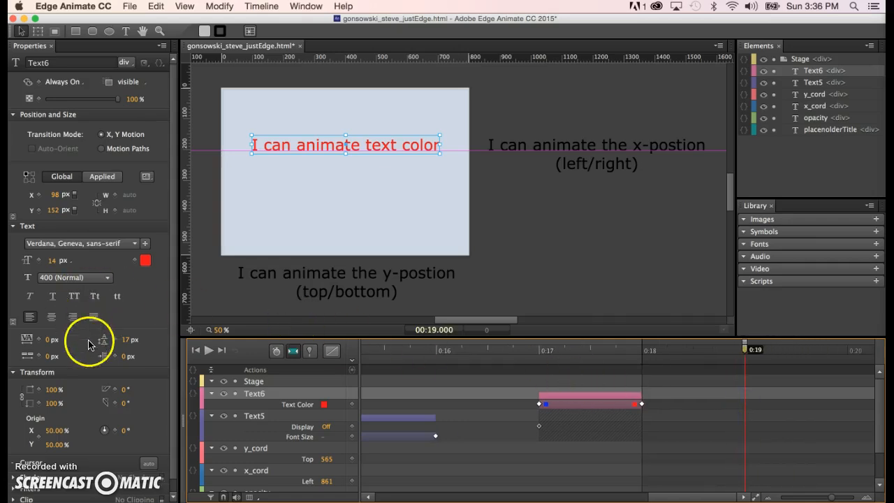
pyautogui.click(135, 260)
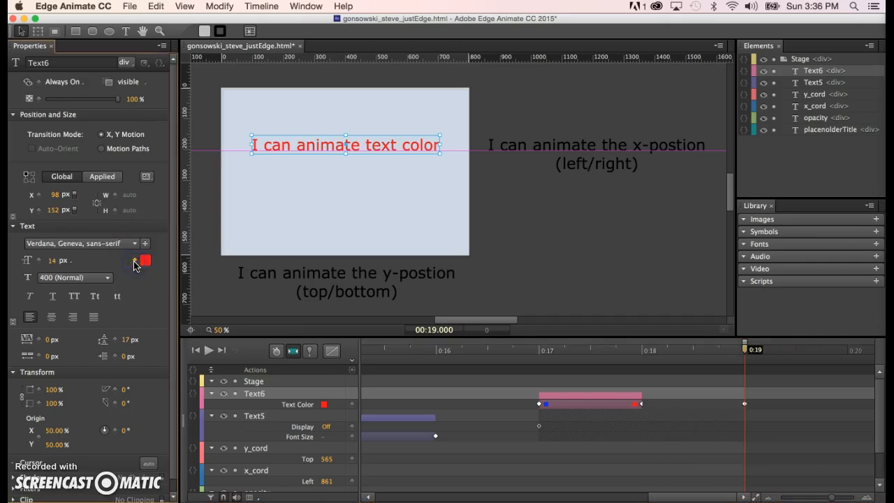
pyautogui.click(143, 262)
pyautogui.click(129, 290)
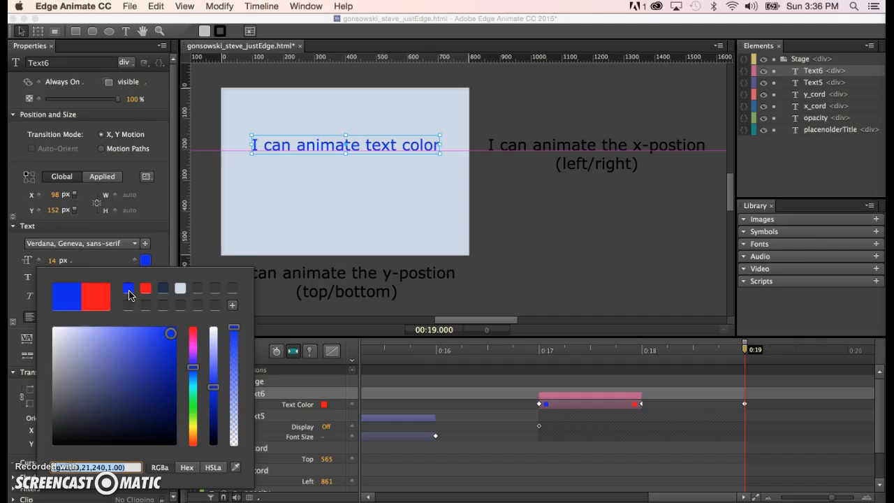
pyautogui.click(289, 285)
pyautogui.moveTo(744, 351); pyautogui.dragTo(681, 372)
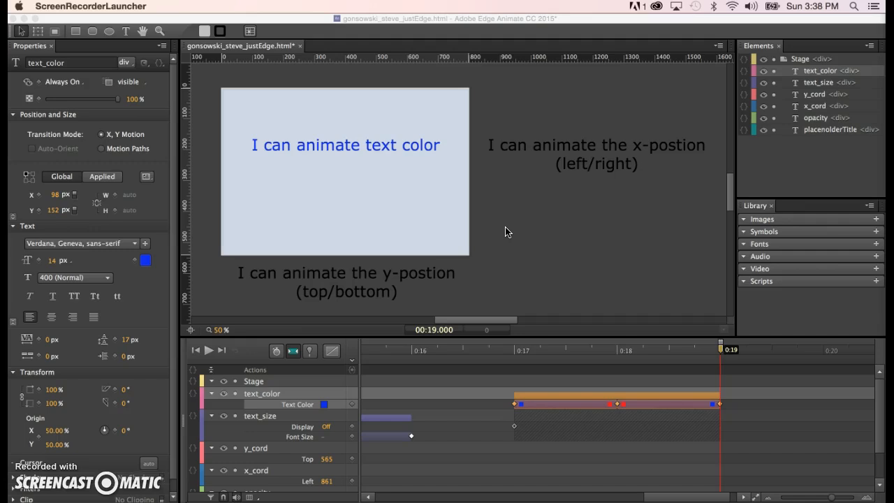
# - Play the animation, and scrub from the timeline's start to about 0:04.5 and back to check for overlapping text
pyautogui.click(593, 186)
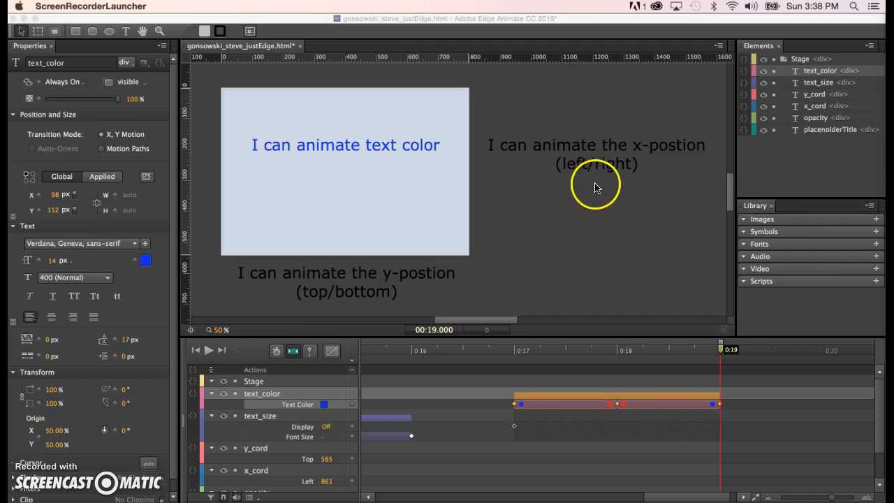
pyautogui.press('space')
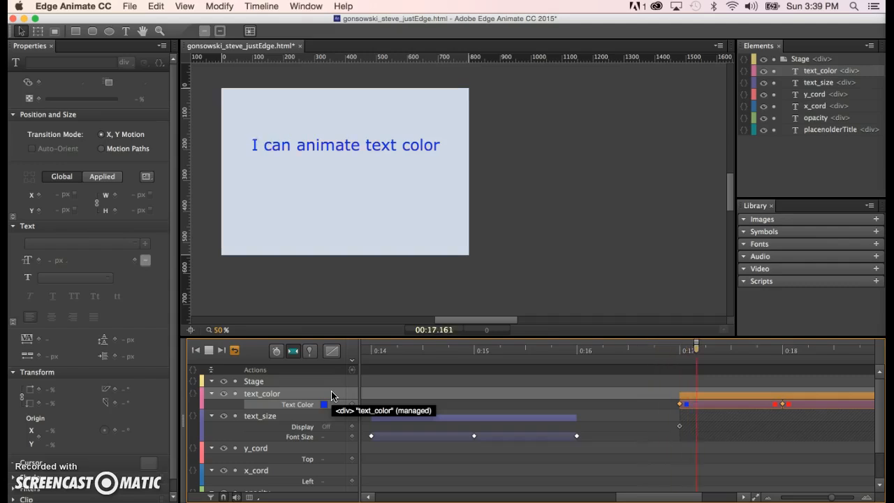
pyautogui.click(453, 353)
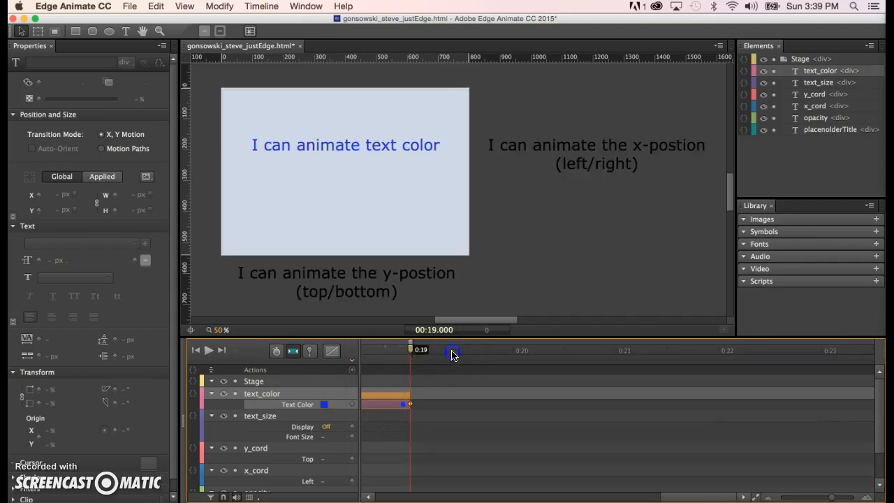
pyautogui.click(209, 350)
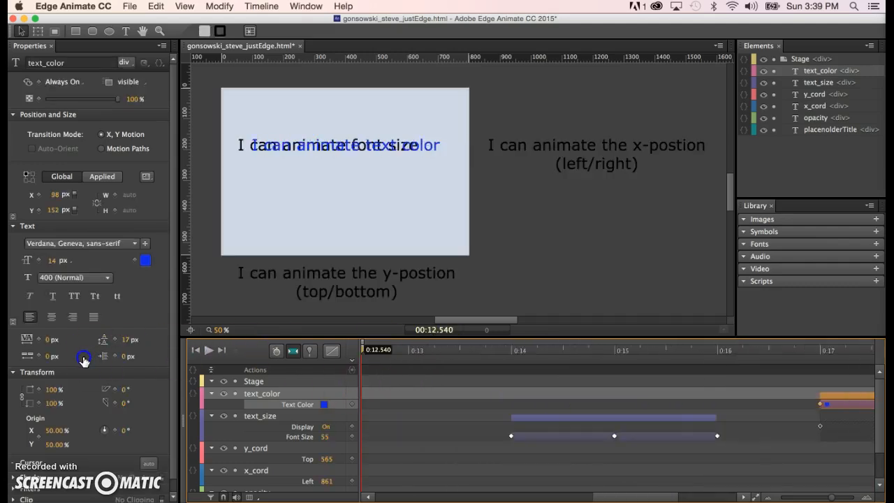
pyautogui.moveTo(82, 358); pyautogui.dragTo(82, 359)
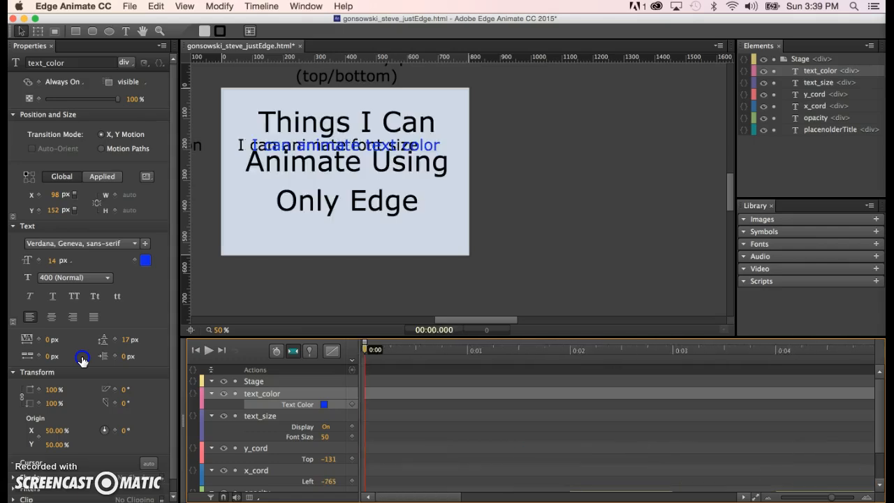
pyautogui.moveTo(370, 351); pyautogui.dragTo(835, 341)
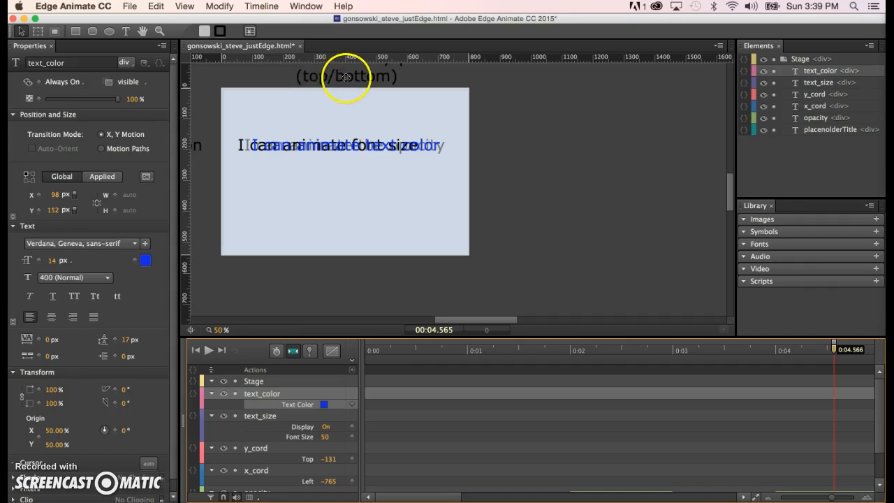
pyautogui.moveTo(836, 348); pyautogui.dragTo(398, 385)
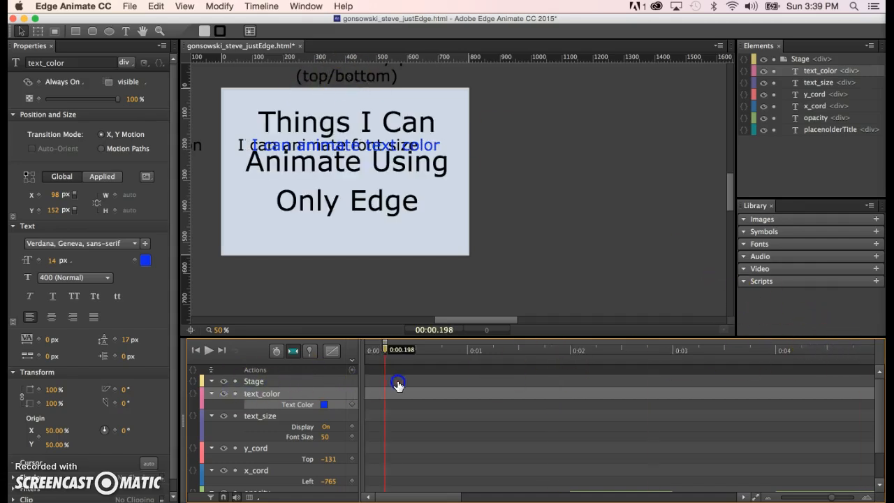
# - Move the playhead to 0:02, where the opacity text's first fade begins, and select the opacity element
pyautogui.scroll(-2, 497, 447)
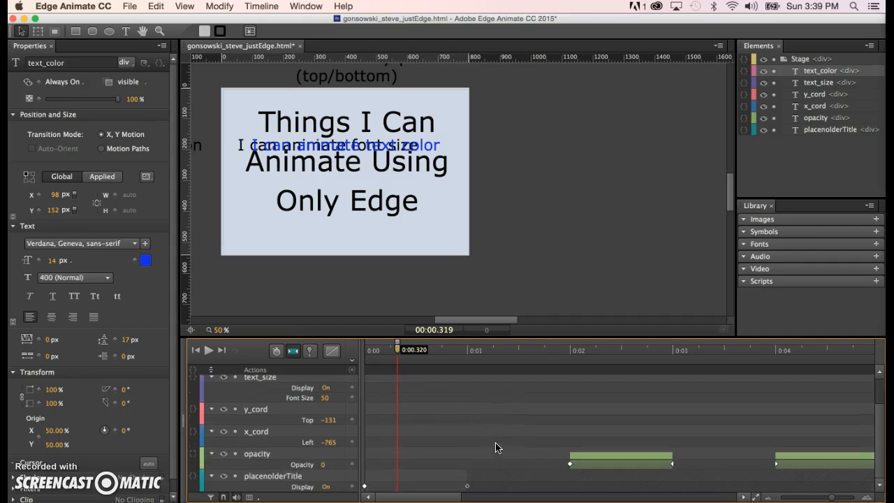
pyautogui.moveTo(399, 353); pyautogui.dragTo(403, 354)
pyautogui.moveTo(500, 358); pyautogui.dragTo(573, 363)
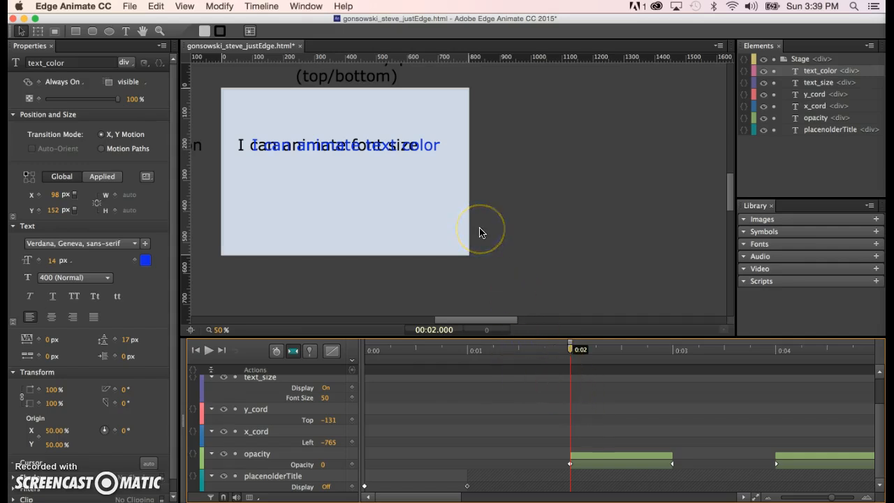
pyautogui.click(258, 454)
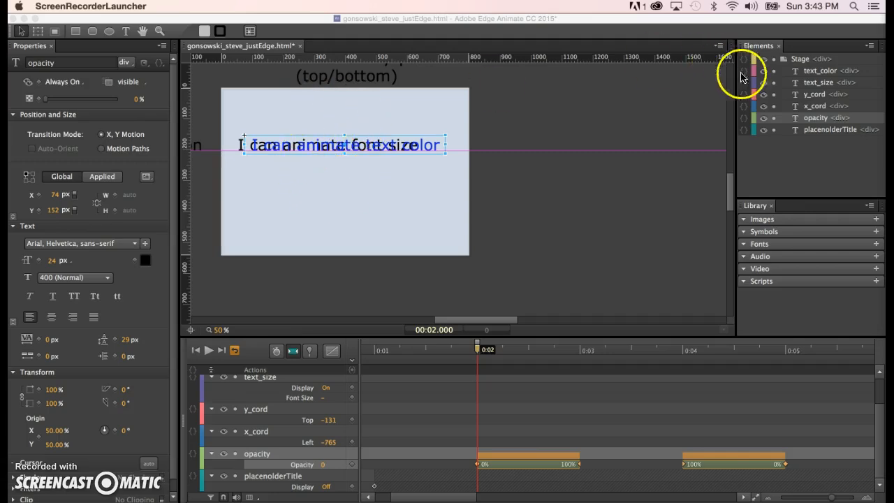
# - Lock the y_cord and x_cord elements in turn and unlock both again
pyautogui.click(773, 109)
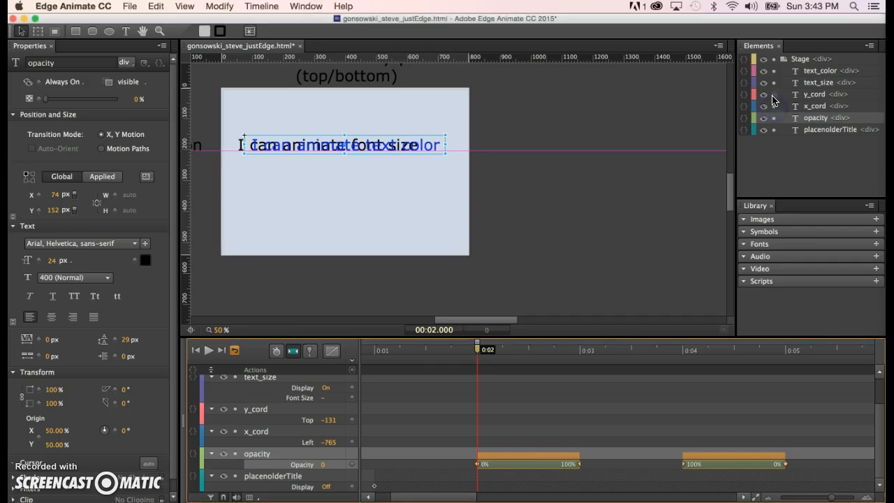
pyautogui.click(774, 94)
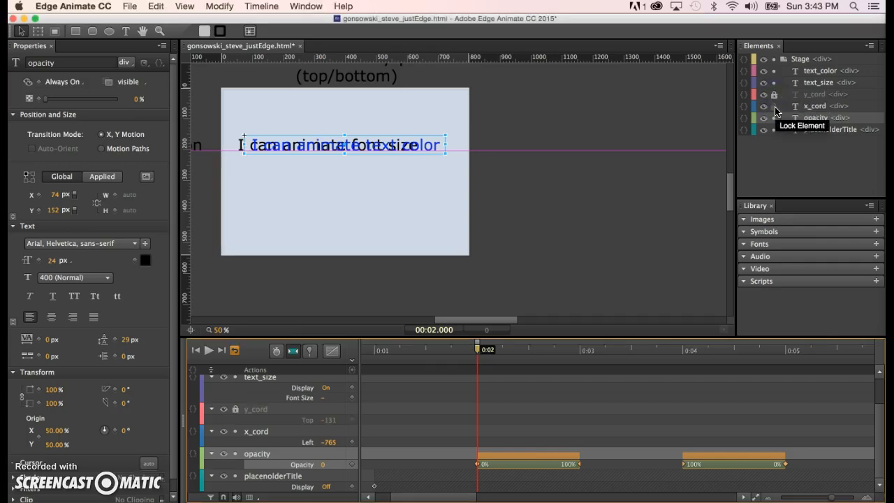
pyautogui.click(774, 107)
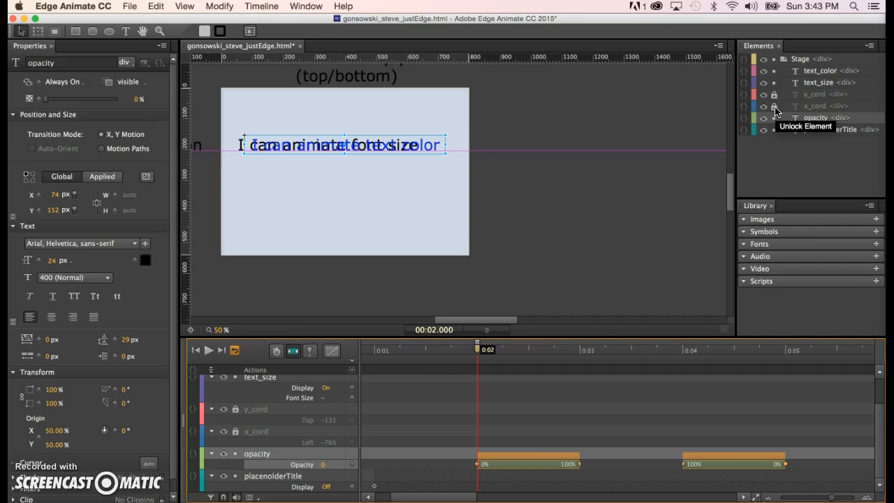
pyautogui.click(774, 107)
pyautogui.click(774, 94)
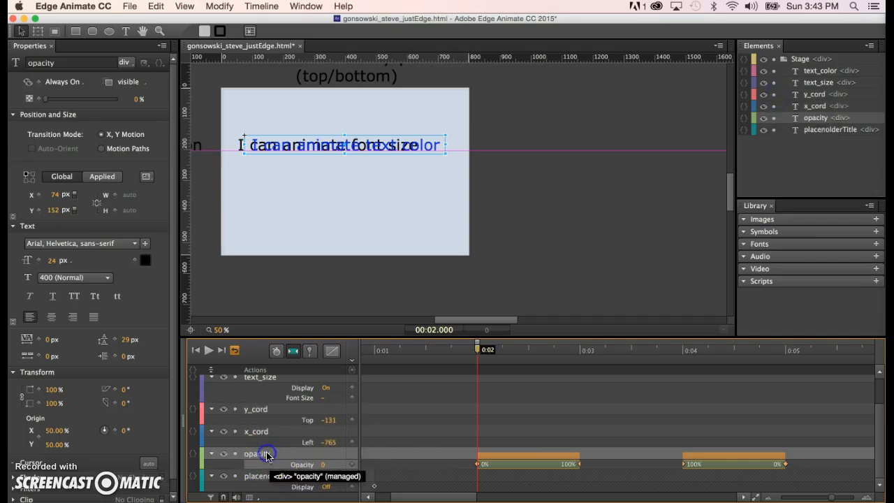
# - Set the opacity element's display to On at 0:02
pyautogui.click(70, 83)
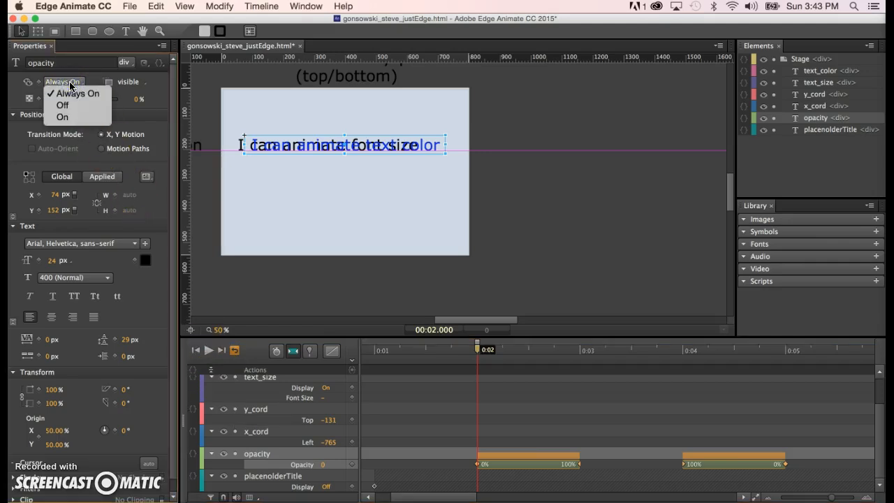
pyautogui.click(62, 117)
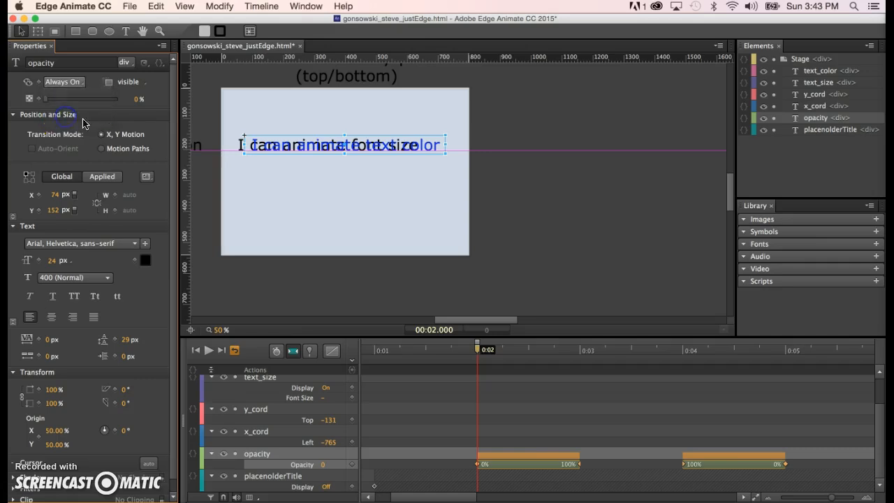
# - Move the playhead to 0:05, at the end of the opacity element's fade-out
pyautogui.moveTo(481, 351); pyautogui.dragTo(785, 366)
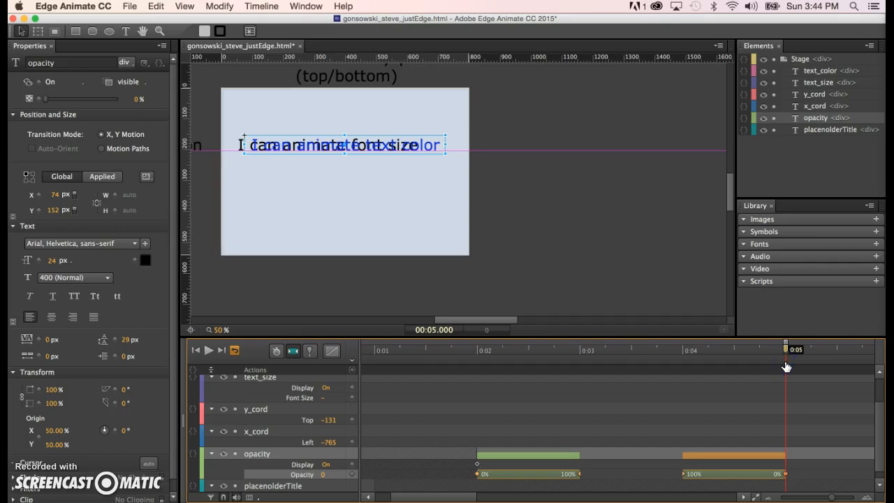
pyautogui.click(787, 358)
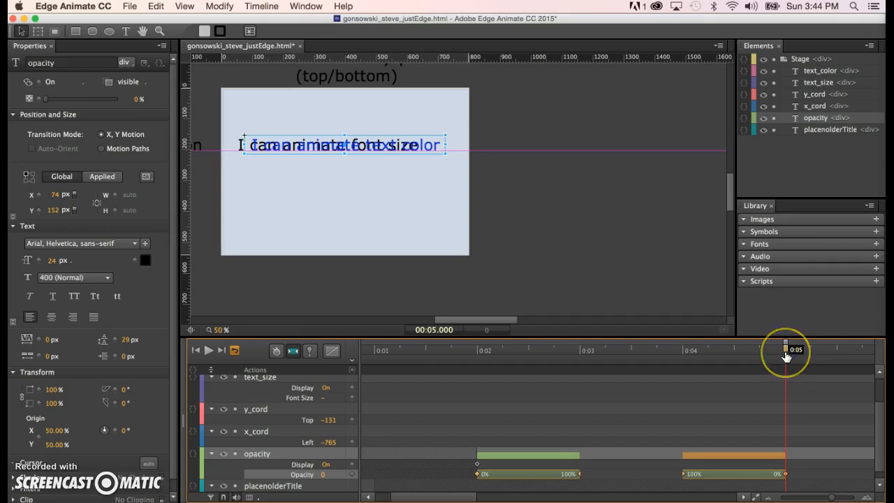